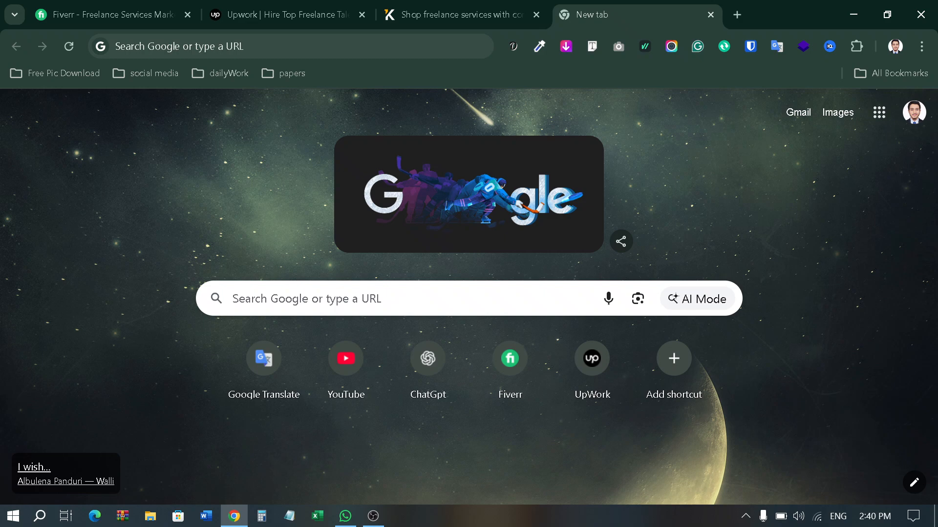
# Step: Load the cPanel login at pouchedibo.com:2083 by autocompleting the address from 'pou'
pyautogui.click(205, 47)
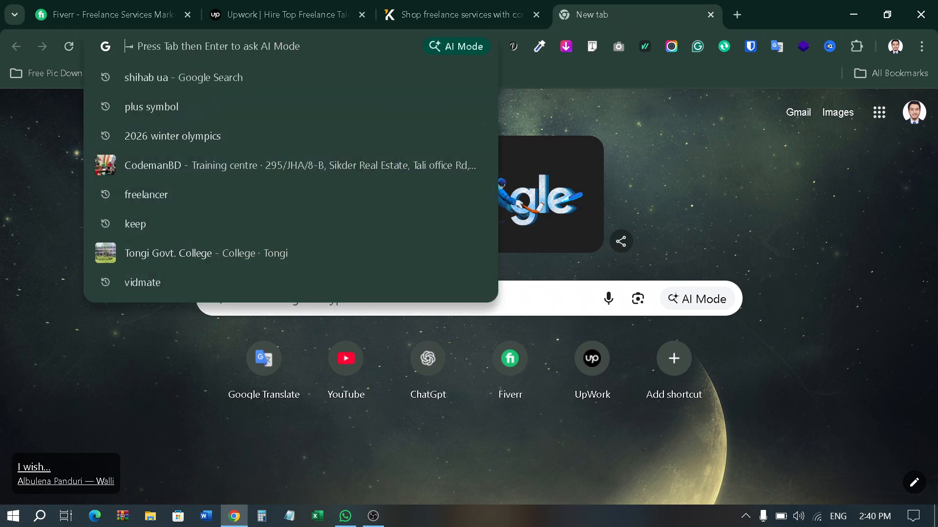
pyautogui.write('pou')
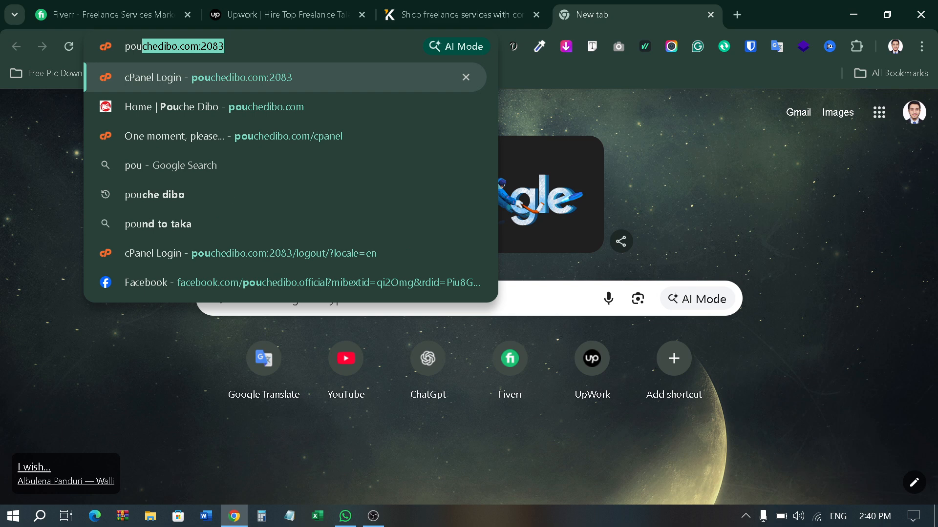
pyautogui.press('Right')
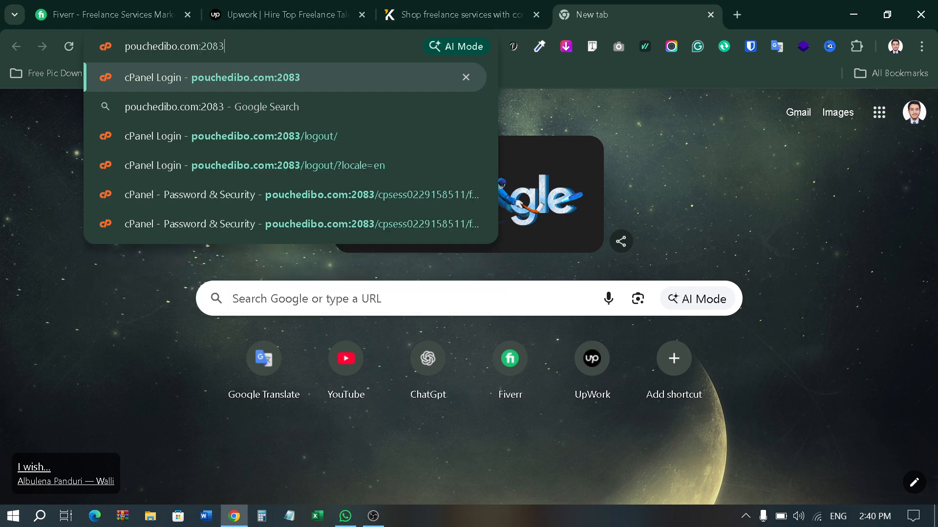
pyautogui.moveTo(125, 47); pyautogui.dragTo(227, 46)
pyautogui.click(228, 47)
pyautogui.press('Return')
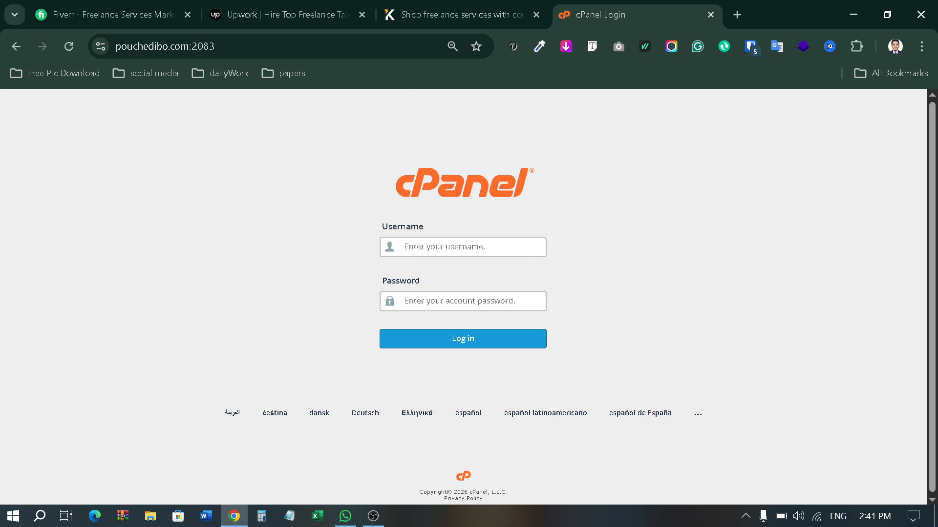
# Step: Fill the cPanel username and password from the saved Bitwarden login and log in
pyautogui.click(426, 247)
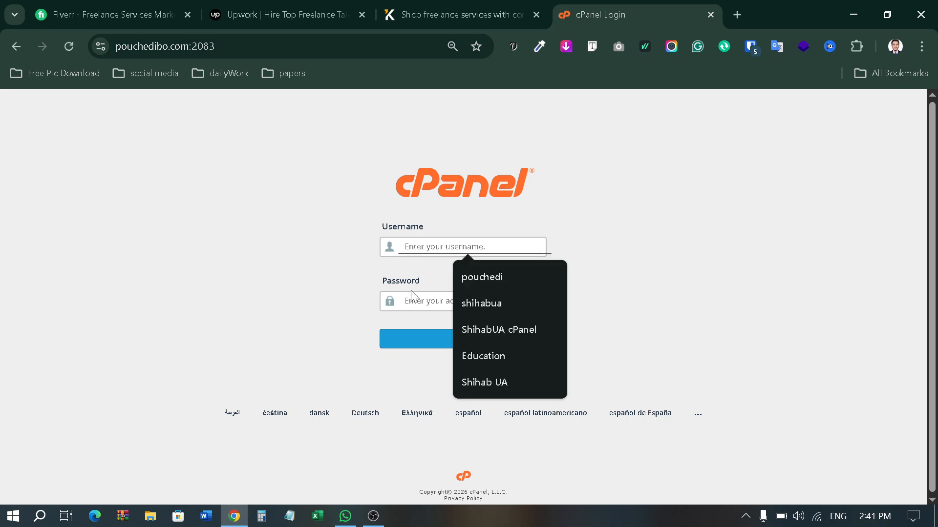
pyautogui.click(351, 289)
pyautogui.click(430, 250)
pyautogui.click(440, 273)
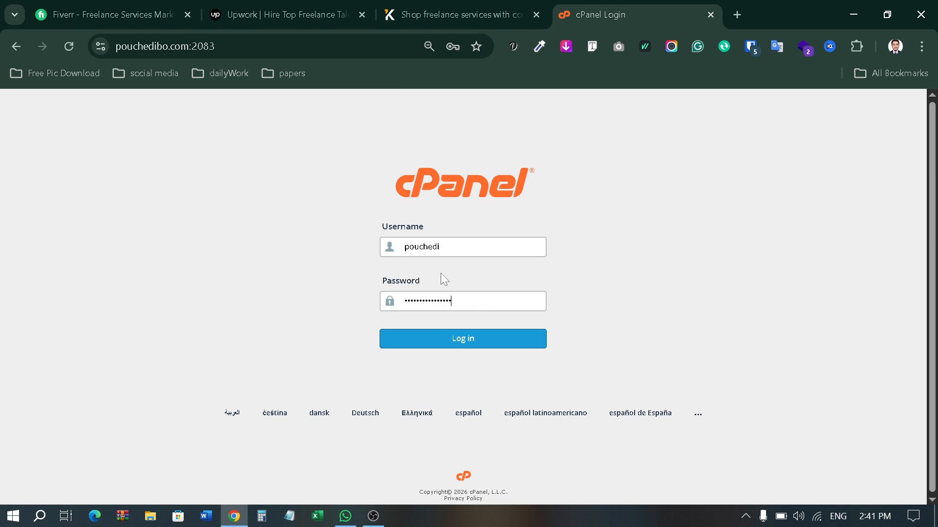
pyautogui.click(484, 342)
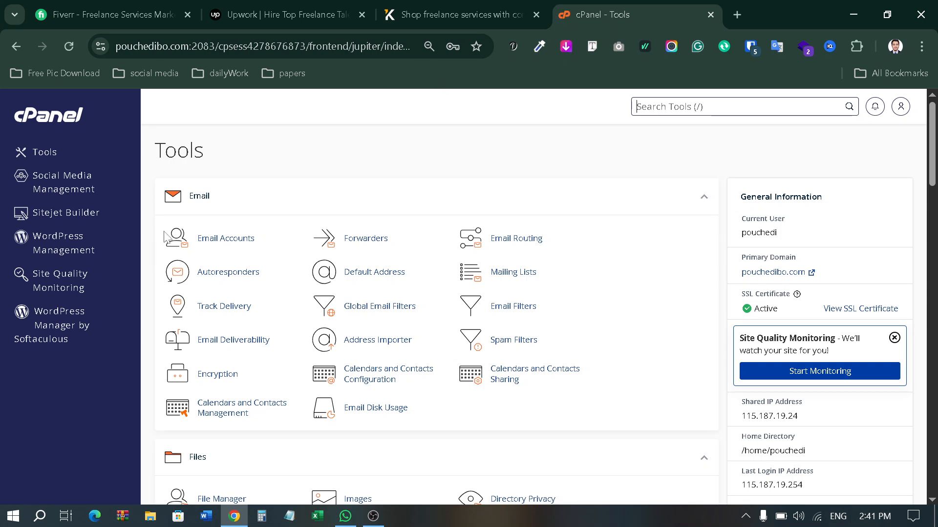
# Step: Launch WordPress Manager by Softaculous and review its two existing installations
pyautogui.click(55, 322)
pyautogui.click(682, 4)
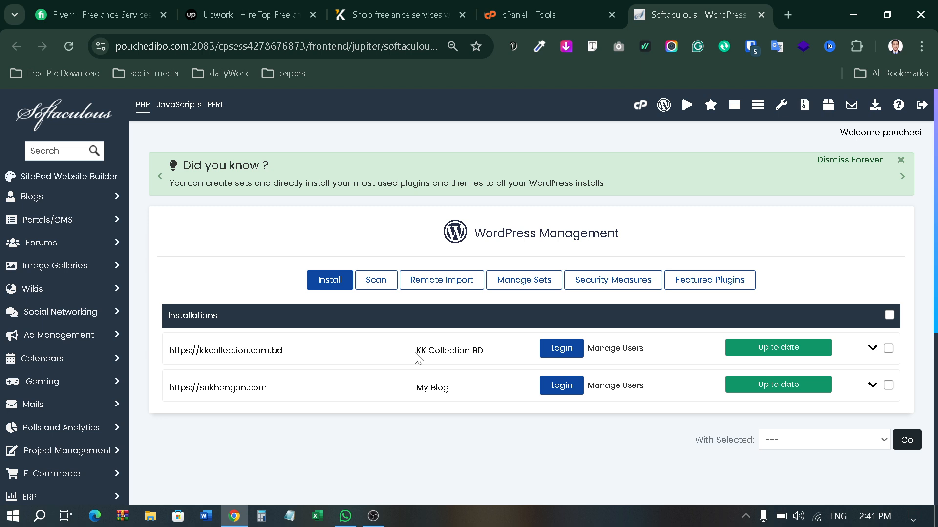
pyautogui.scroll(-2, 303, 342)
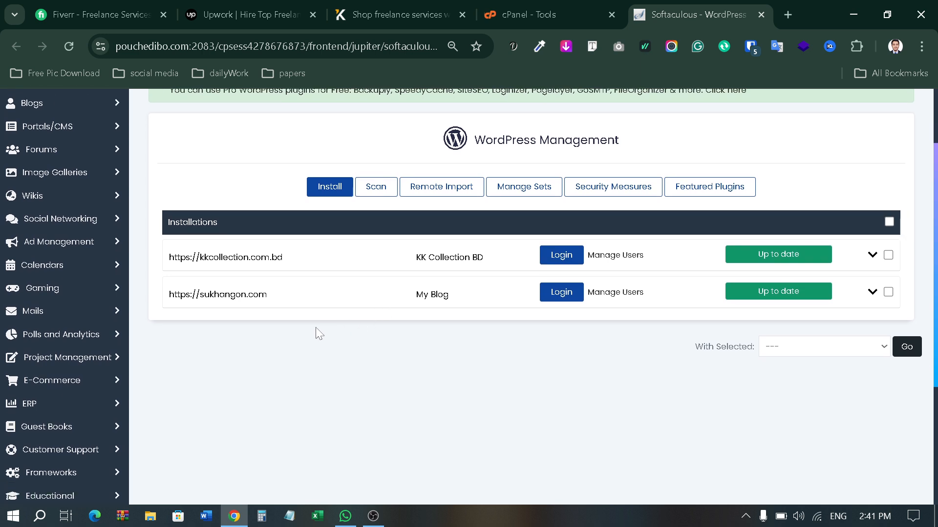
pyautogui.scroll(2, 315, 328)
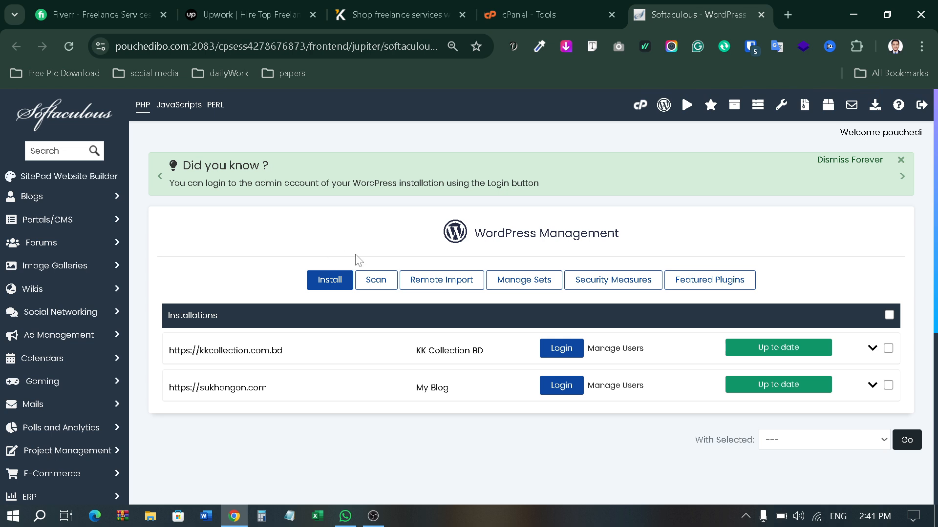
# Step: Start a new WordPress install on pouchedibo.com and clear the default 'wp' directory
pyautogui.click(328, 287)
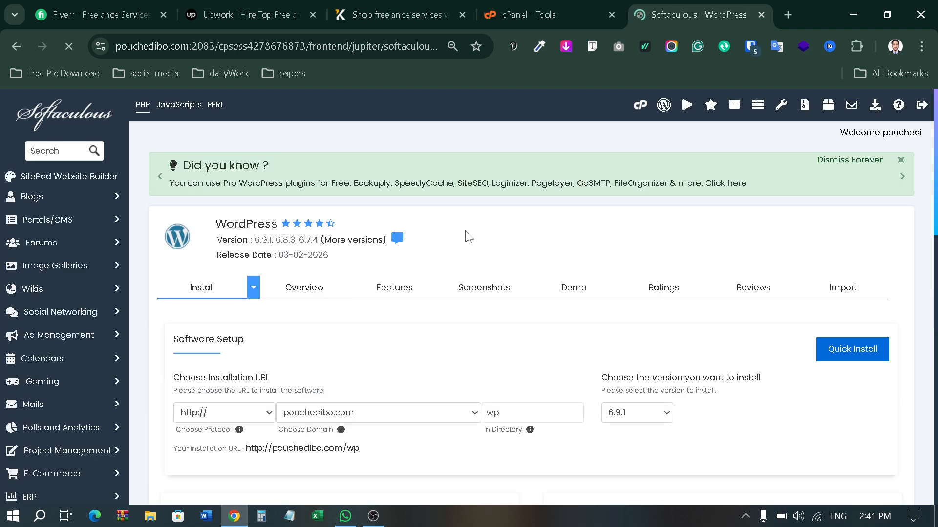
pyautogui.scroll(-3, 466, 230)
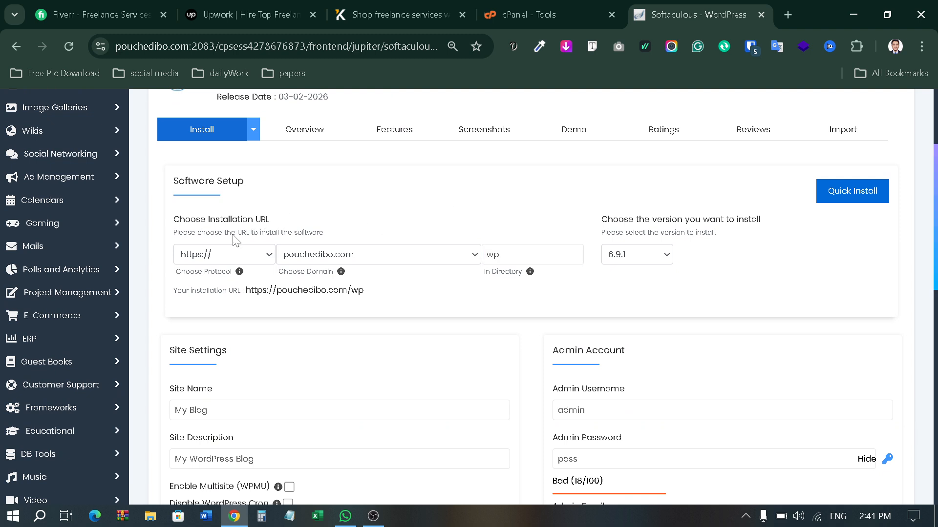
pyautogui.scroll(-1, 248, 230)
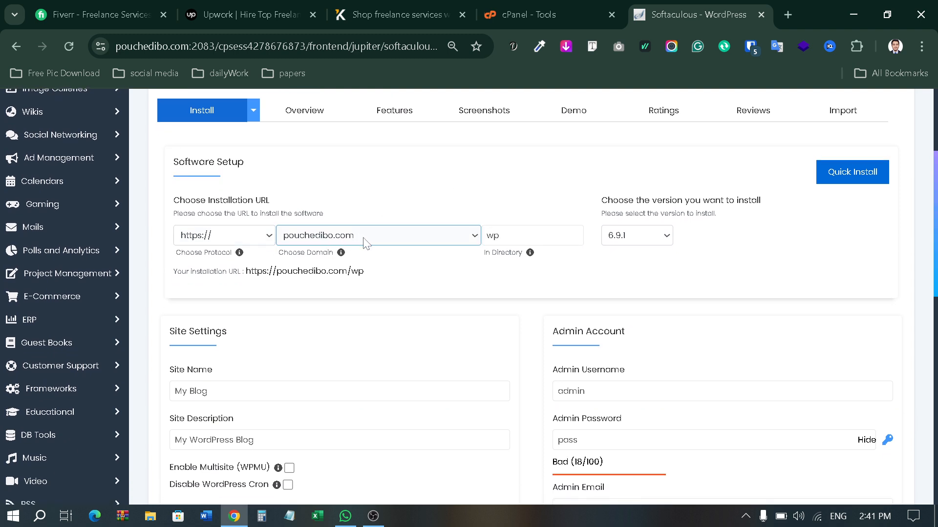
pyautogui.click(364, 239)
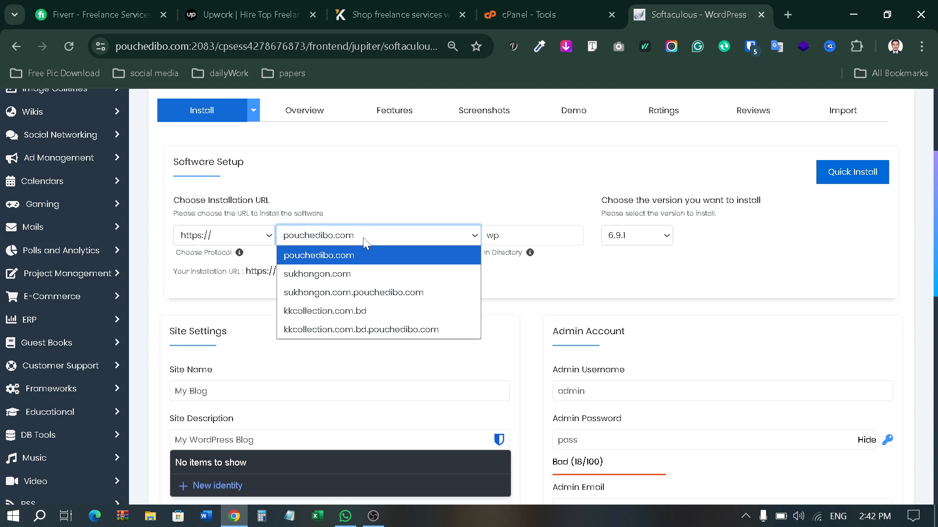
pyautogui.click(343, 241)
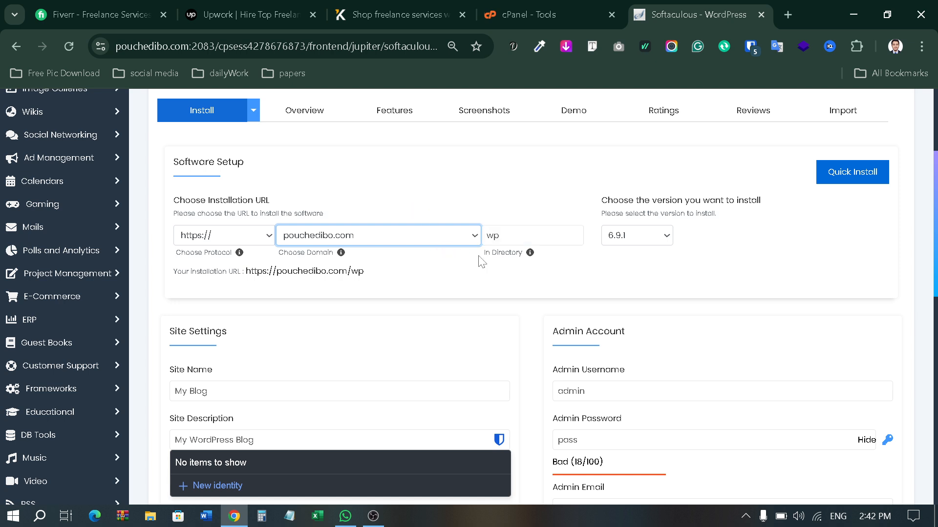
pyautogui.moveTo(483, 253)
pyautogui.mouseDown()
pyautogui.moveTo(524, 253)
pyautogui.moveTo(505, 236)
pyautogui.moveTo(479, 245)
pyautogui.mouseUp()
pyautogui.click(511, 267)
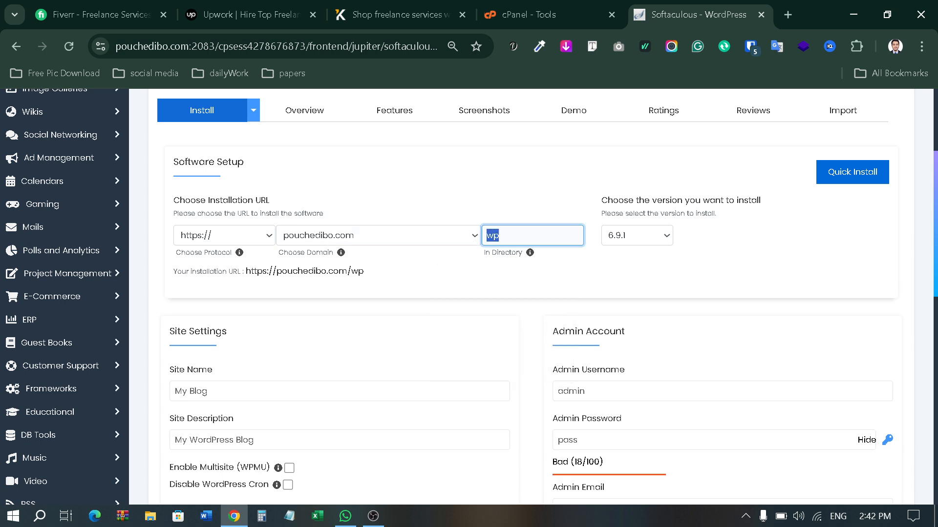
pyautogui.press('BackSpace')
pyautogui.click(532, 236)
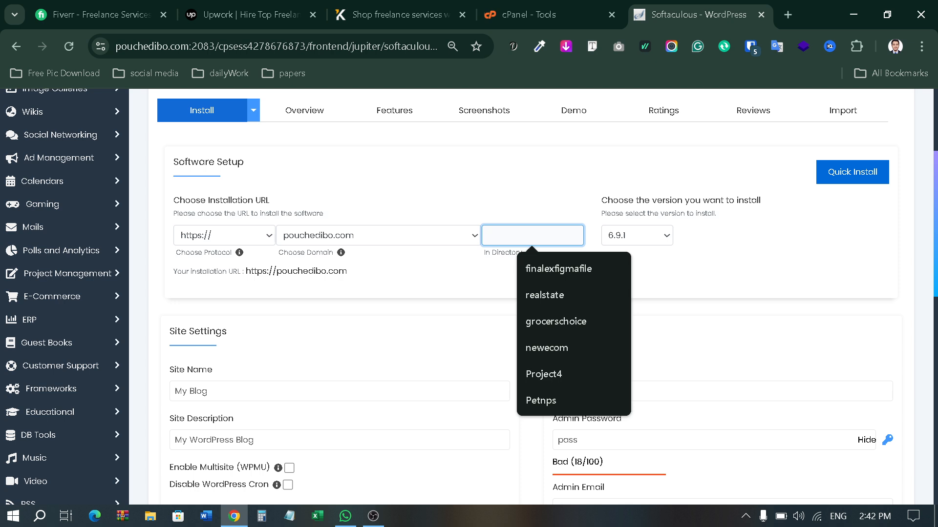
pyautogui.click(184, 243)
pyautogui.click(358, 211)
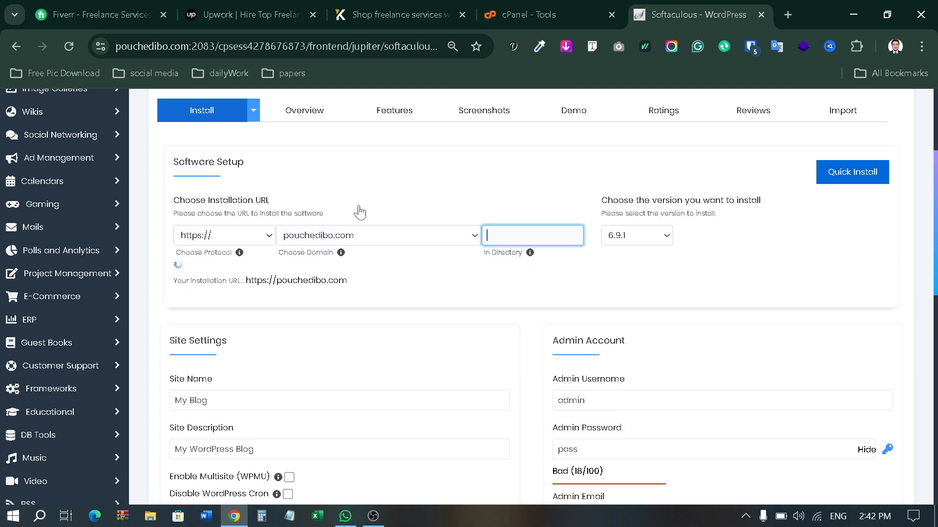
pyautogui.click(282, 242)
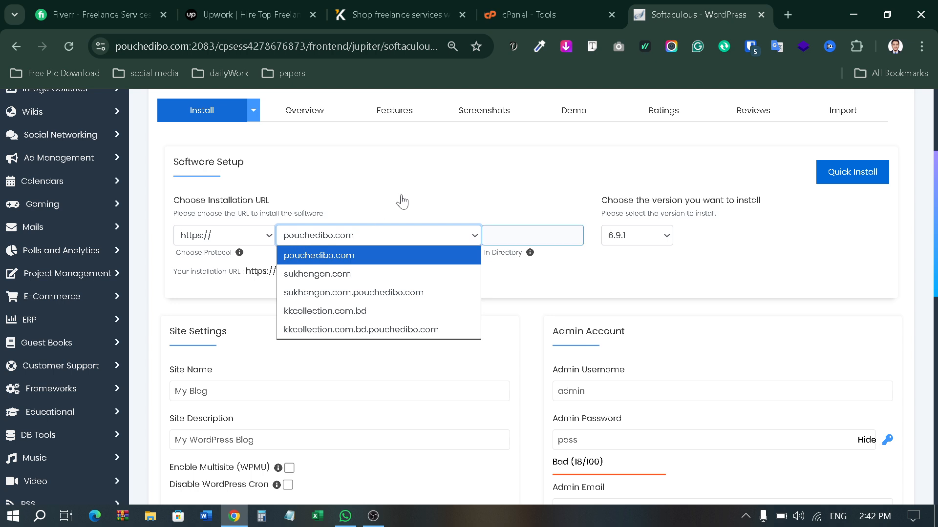
pyautogui.press('Tab')
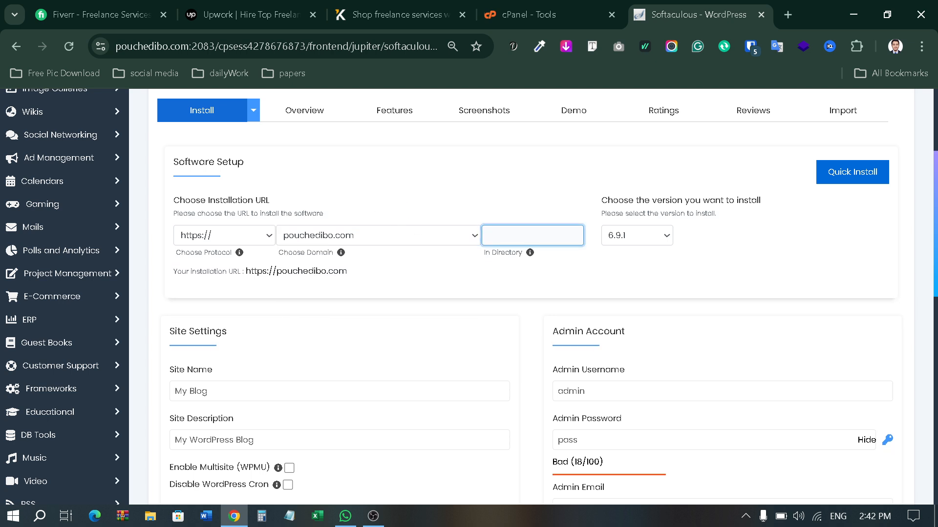
pyautogui.click(532, 236)
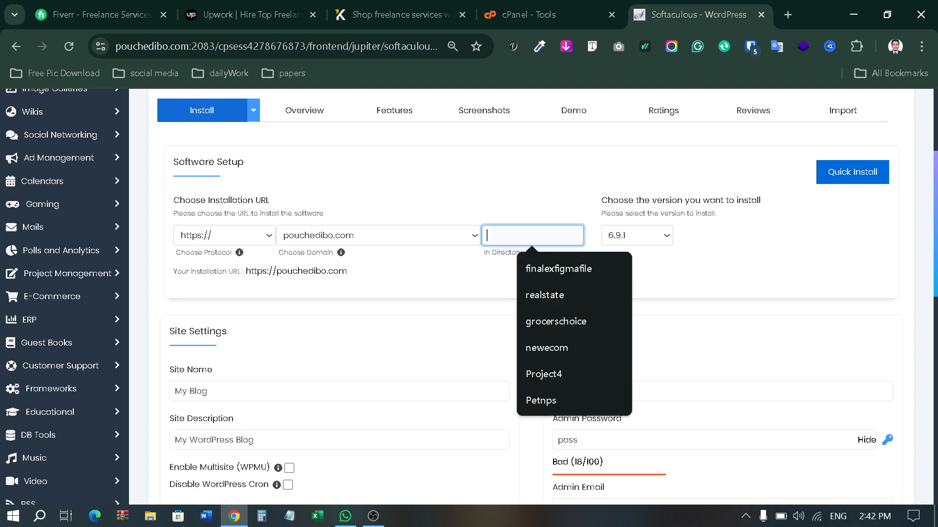
pyautogui.write('P')
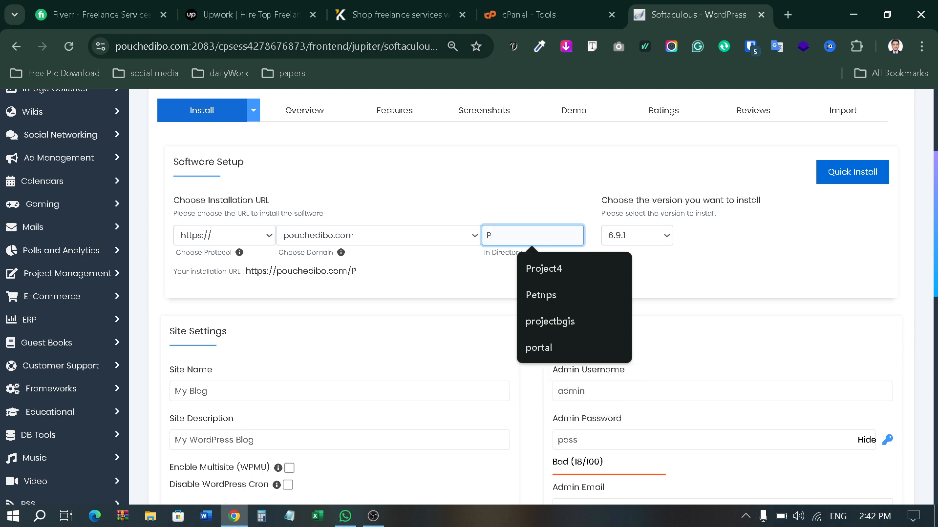
pyautogui.press('BackSpace')
pyautogui.write('practice')
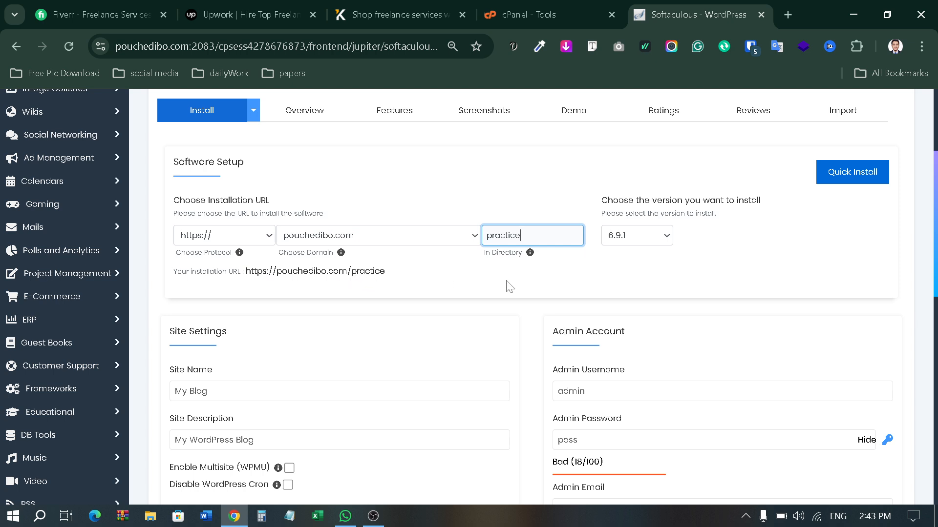
# Step: Replace the admin username and build the admin password from it with an added suffix
pyautogui.scroll(-2, 537, 288)
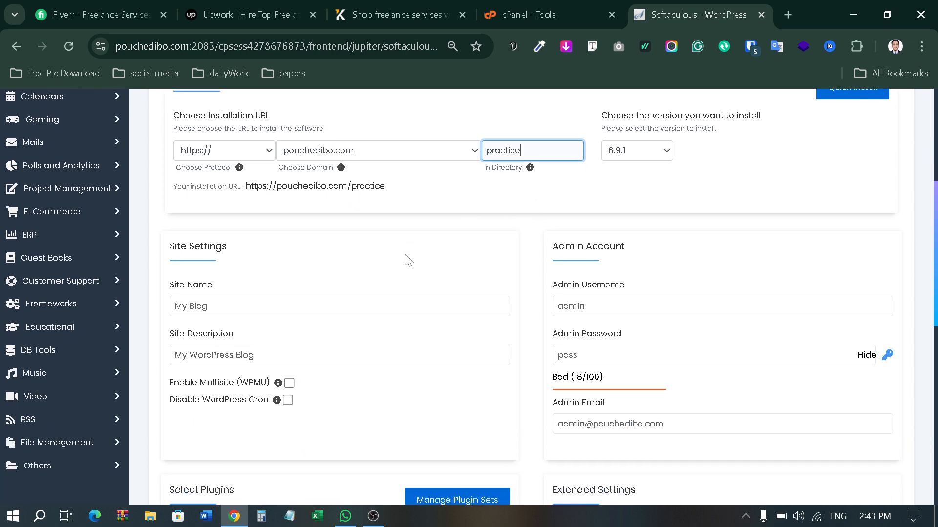
pyautogui.scroll(-2, 416, 201)
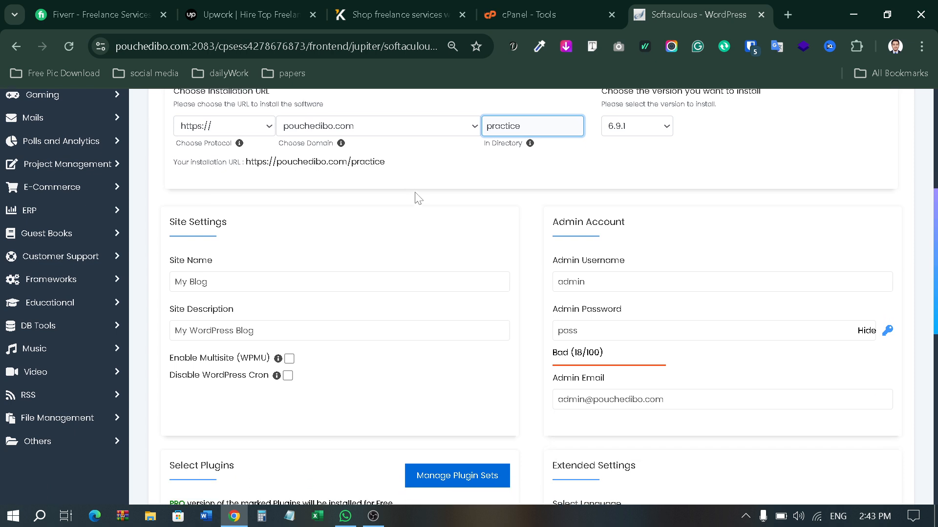
pyautogui.scroll(1, 318, 217)
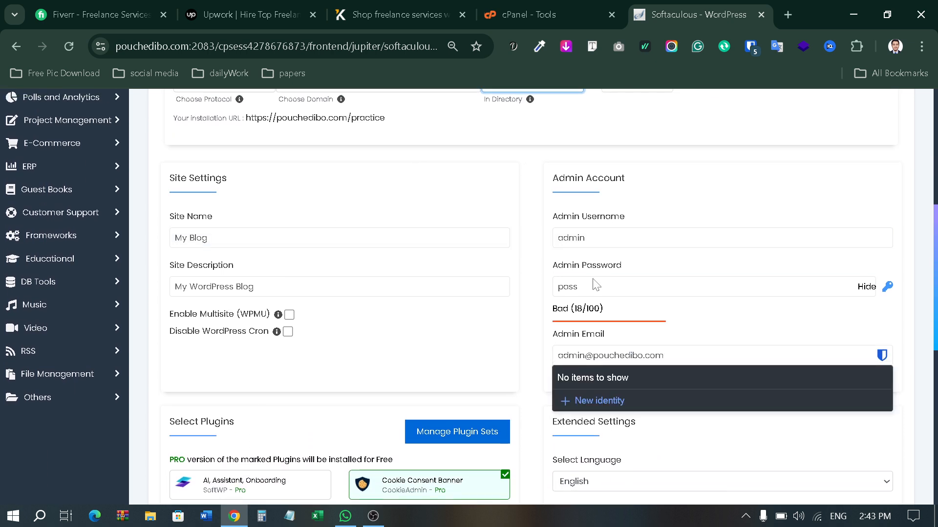
pyautogui.moveTo(589, 238); pyautogui.dragTo(544, 242)
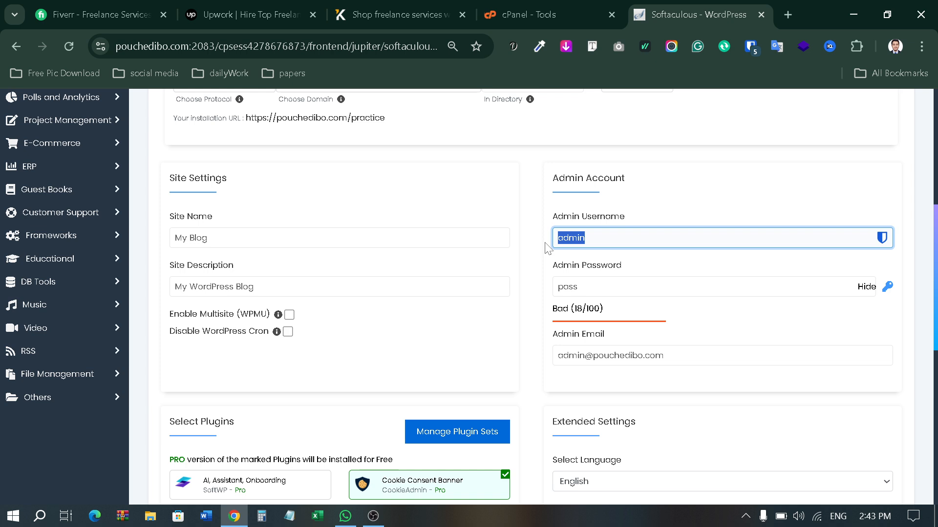
pyautogui.press('BackSpace')
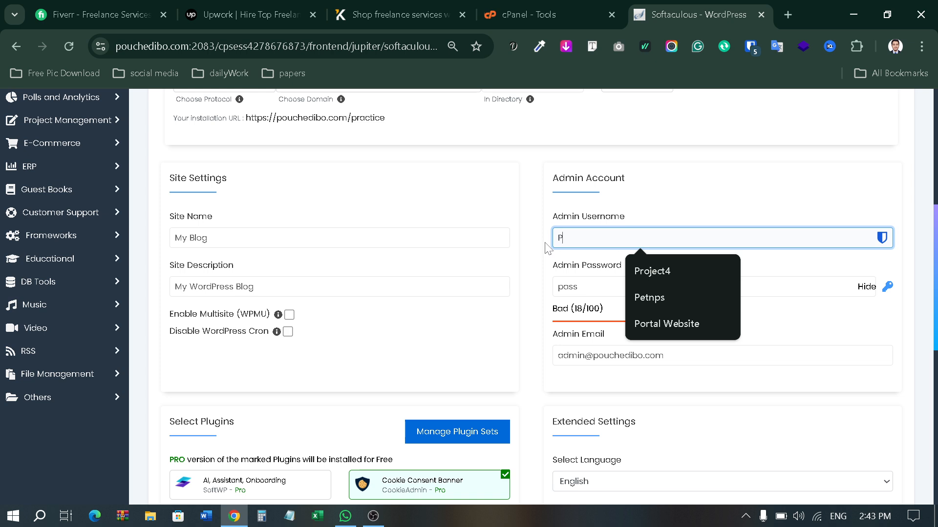
pyautogui.hotkey('ctrl', 'a')
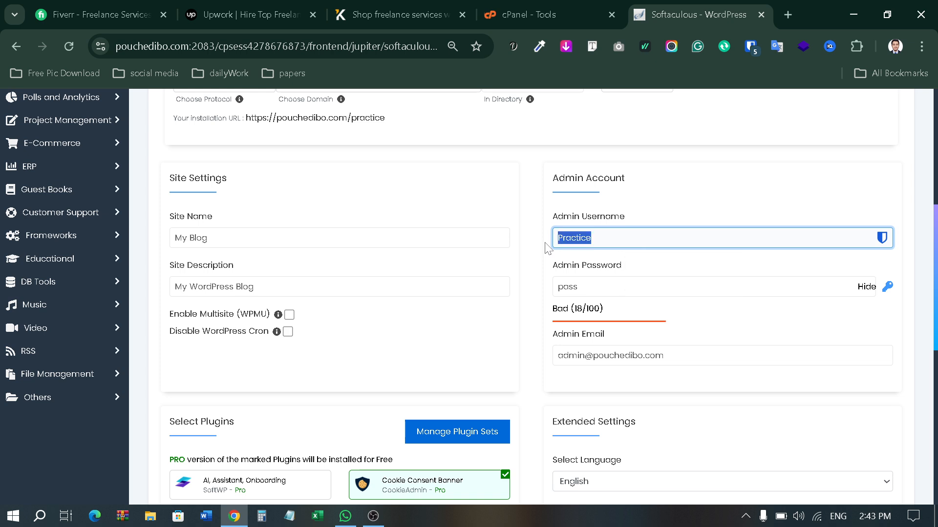
pyautogui.hotkey('ctrl', 'c')
pyautogui.press('Tab')
pyautogui.hotkey('ctrl', 'a')
pyautogui.hotkey('ctrl', 'v')
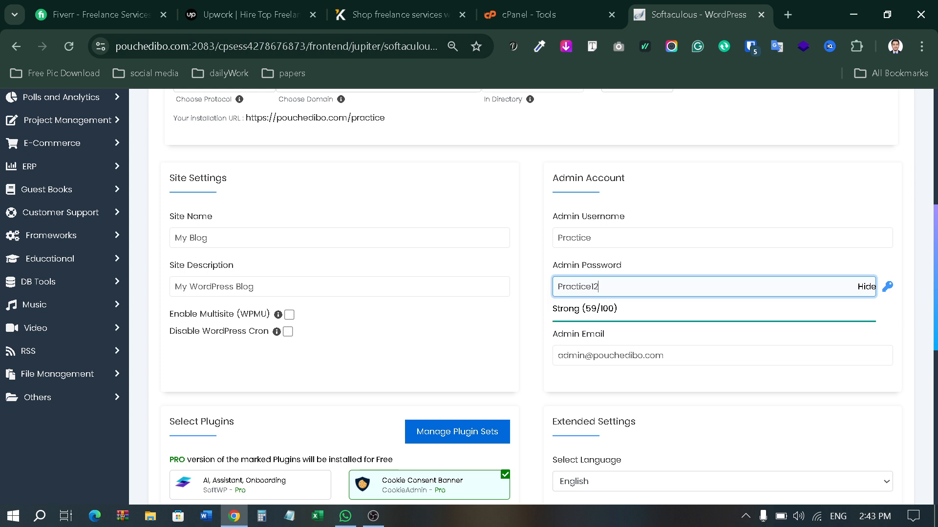
pyautogui.hotkey('ctrl', 'a')
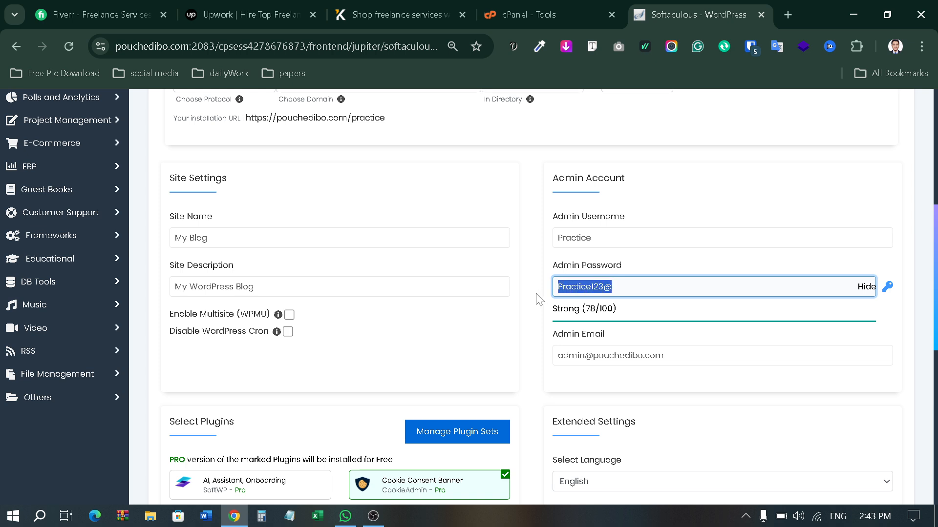
pyautogui.click(519, 299)
# Step: Change the site name from 'My Blog' to 'Practice Purpuse Website'
pyautogui.click(206, 238)
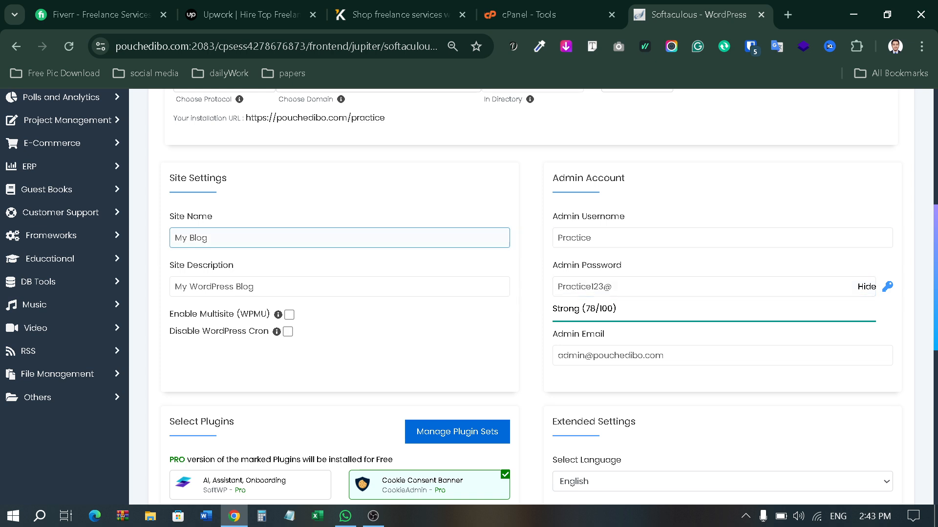
pyautogui.hotkey('ctrl', 'a')
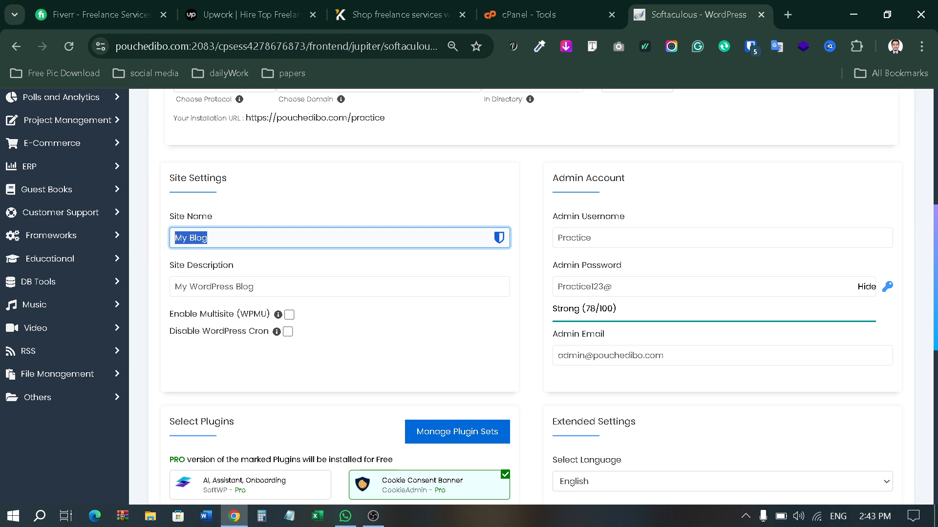
pyautogui.press('BackSpace')
pyautogui.write('P')
pyautogui.write('roctice Purpus')
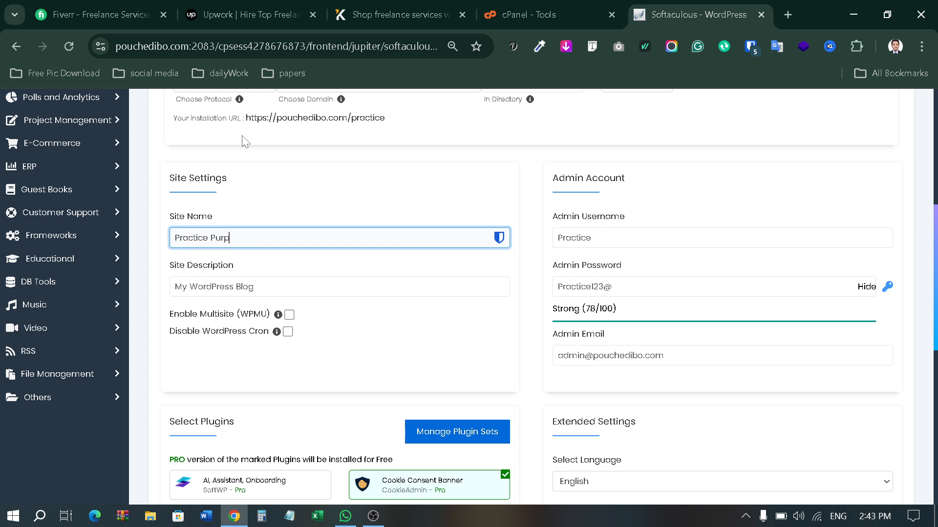
pyautogui.write('es')
pyautogui.press('BackSpace')
pyautogui.press('BackSpace')
pyautogui.write('e Website')
# Step: Clear the site description and leave the admin e-mail unchanged
pyautogui.moveTo(273, 286); pyautogui.dragTo(147, 288)
pyautogui.press('BackSpace')
pyautogui.click(509, 377)
pyautogui.scroll(-2, 509, 377)
pyautogui.moveTo(694, 246); pyautogui.dragTo(485, 262)
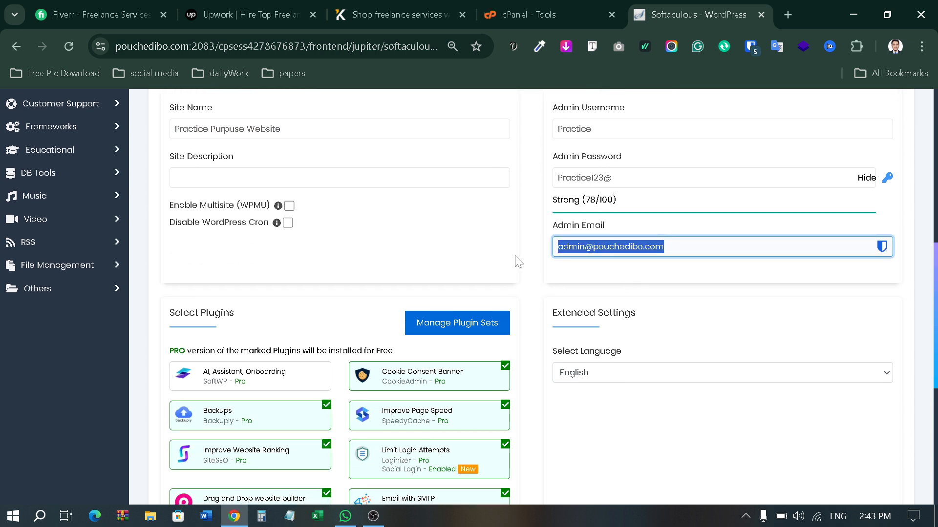
pyautogui.click(530, 256)
pyautogui.scroll(-1, 537, 259)
pyautogui.scroll(-2, 565, 263)
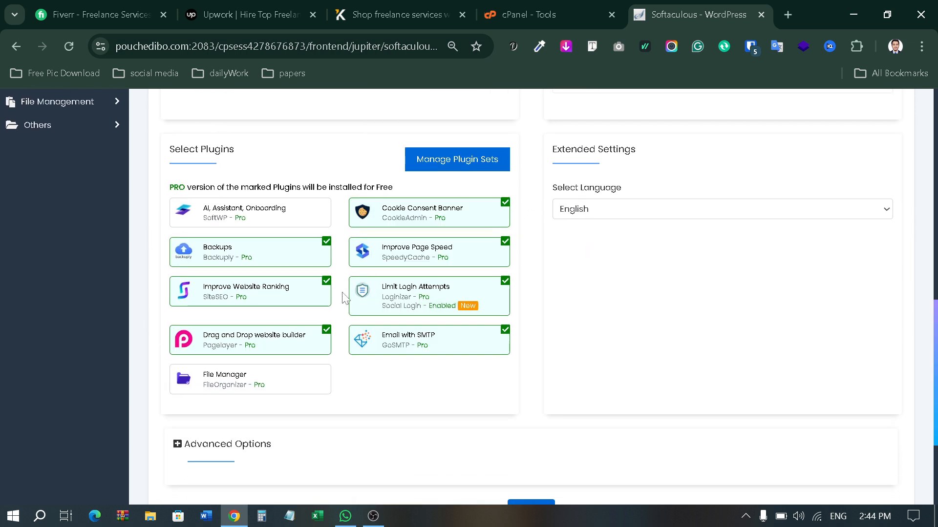
# Step: Untick Backups, Ranking, Drag and Drop builder, Cookie Consent, Page Speed, SMTP and Limit Login Attempts plugins
pyautogui.scroll(-1, 342, 293)
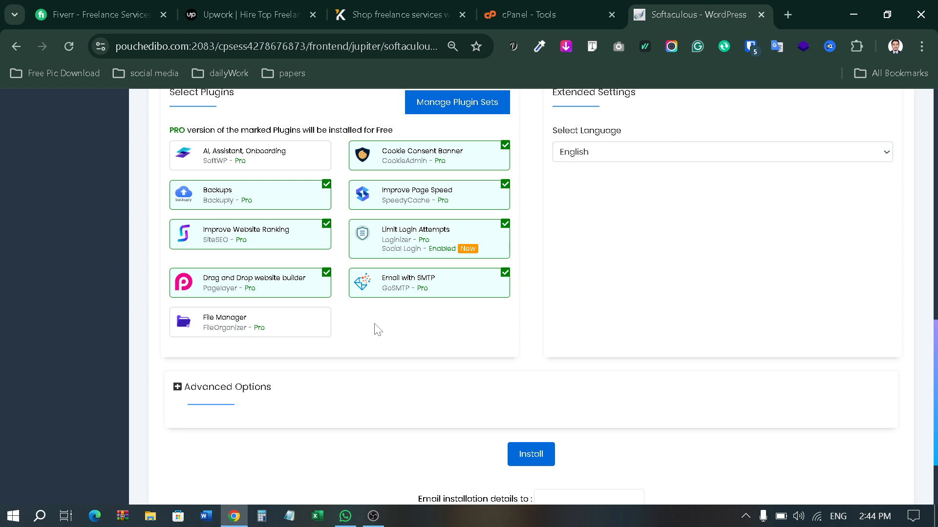
pyautogui.click(326, 193)
pyautogui.click(327, 234)
pyautogui.click(327, 272)
pyautogui.click(505, 145)
pyautogui.click(505, 185)
pyautogui.click(506, 224)
pyautogui.click(505, 273)
pyautogui.click(509, 232)
# Step: Launch the WordPress installation from the bottom of the form
pyautogui.scroll(-2, 515, 320)
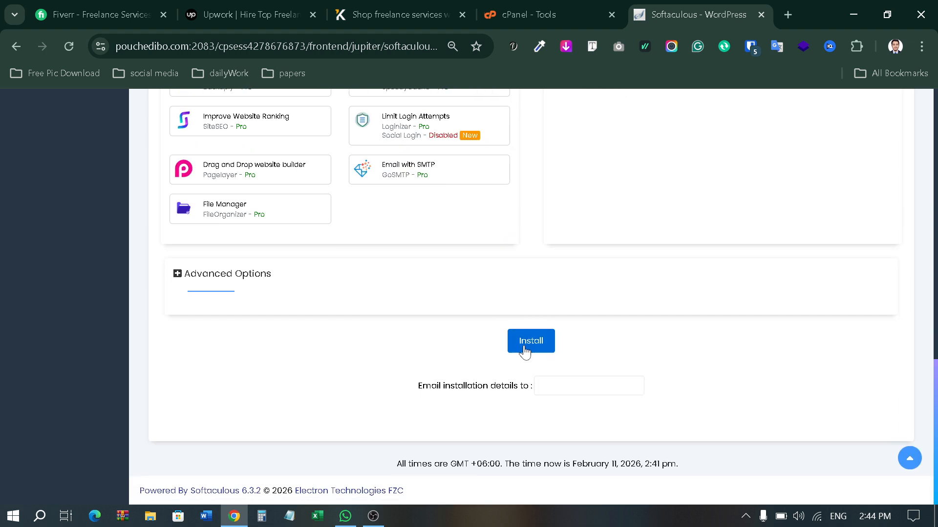
pyautogui.scroll(4, 553, 272)
pyautogui.scroll(-4, 555, 272)
pyautogui.click(532, 343)
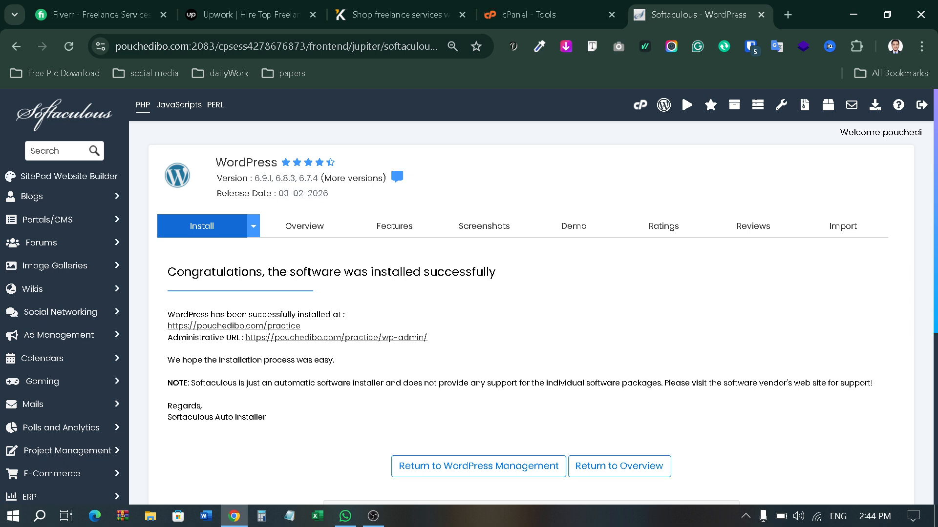
pyautogui.scroll(-3, 424, 274)
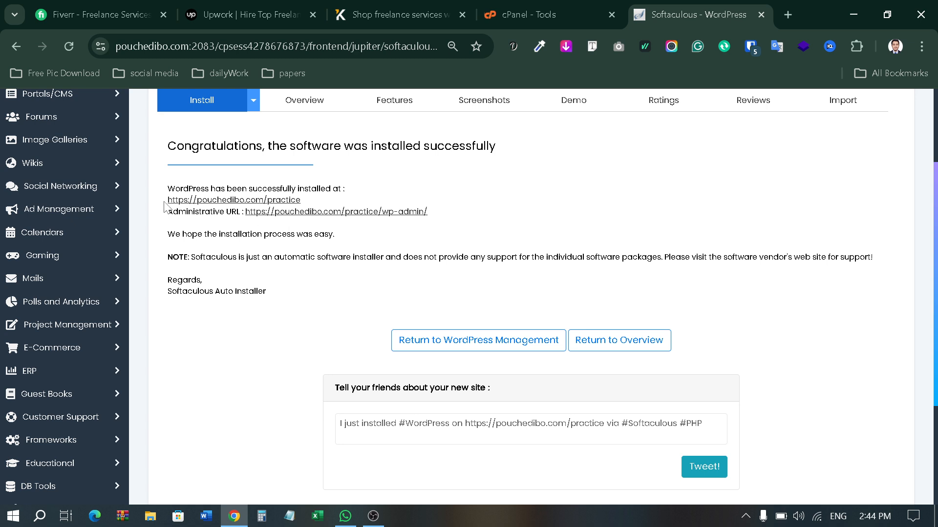
pyautogui.moveTo(168, 200); pyautogui.dragTo(316, 206)
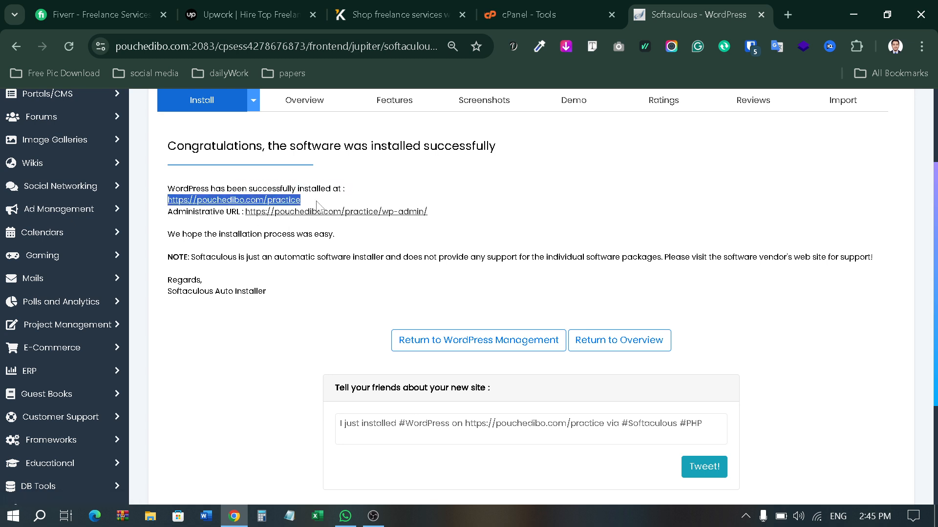
pyautogui.click(363, 191)
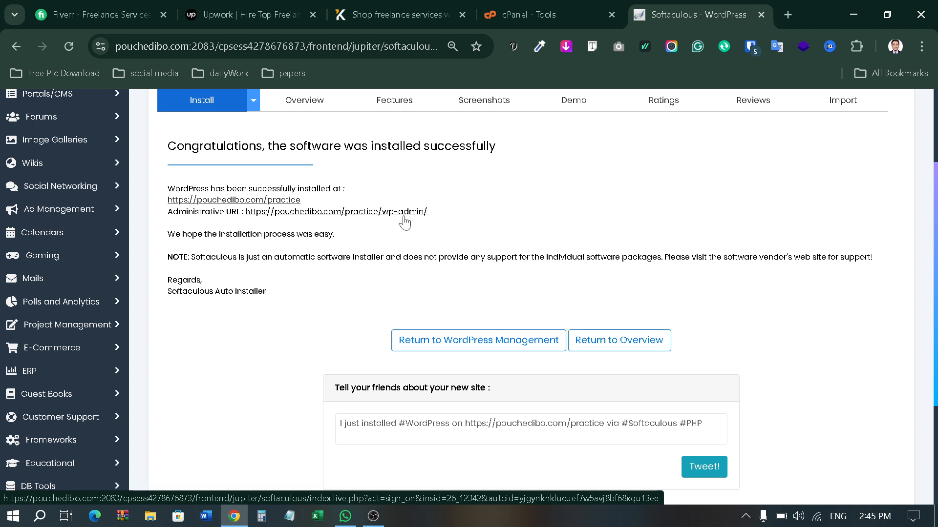
# Step: Open pouchedibo.com/practice in a new tab, browse the Hello world! front page, return to Softaculous
pyautogui.middleClick(245, 205)
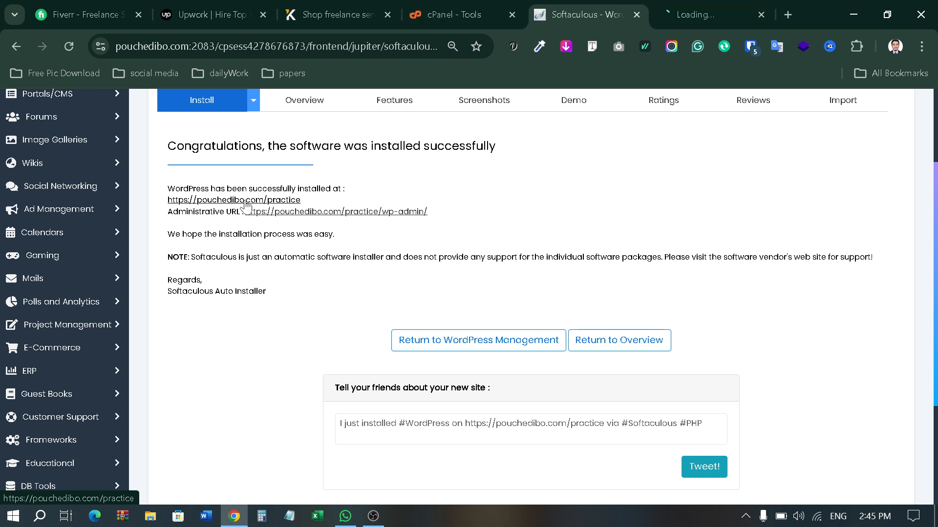
pyautogui.click(702, 7)
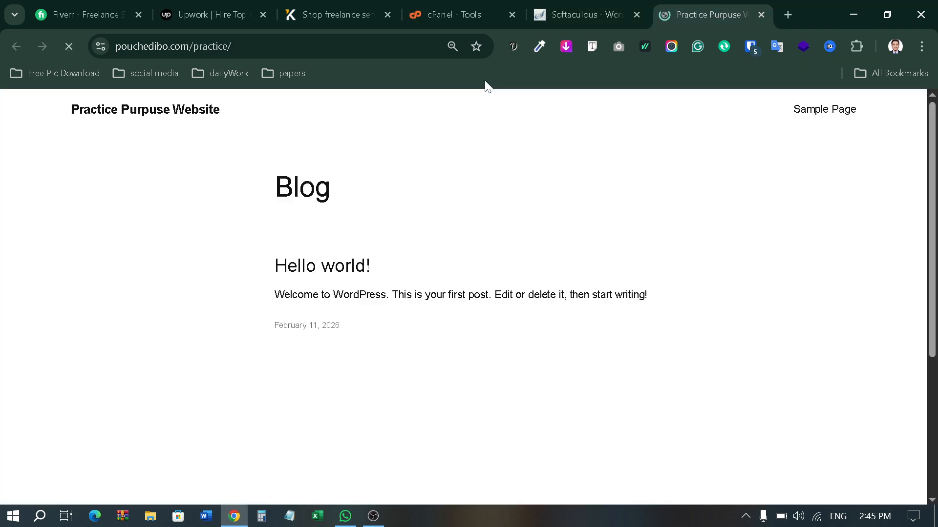
pyautogui.moveTo(65, 121); pyautogui.dragTo(265, 130)
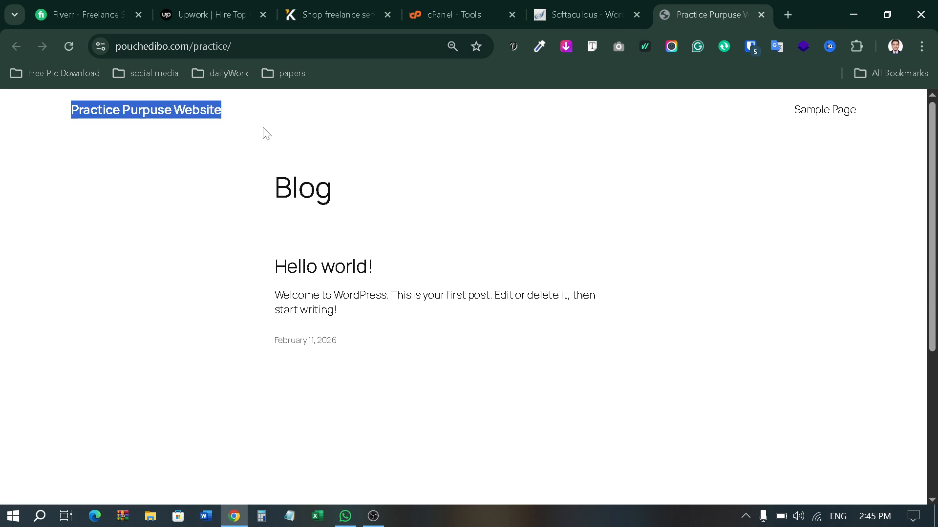
pyautogui.click(225, 156)
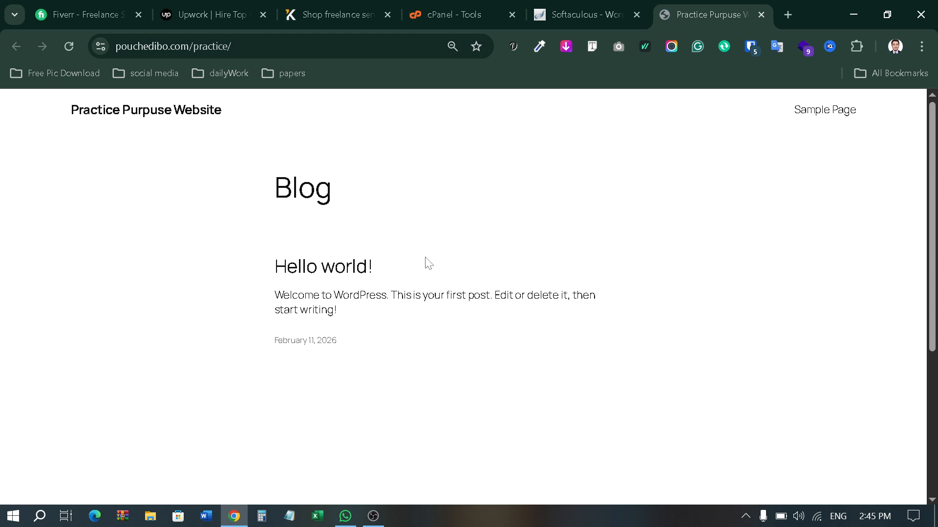
pyautogui.scroll(-5, 275, 258)
pyautogui.scroll(5, 448, 345)
pyautogui.scroll(-5, 246, 288)
pyautogui.scroll(5, 247, 288)
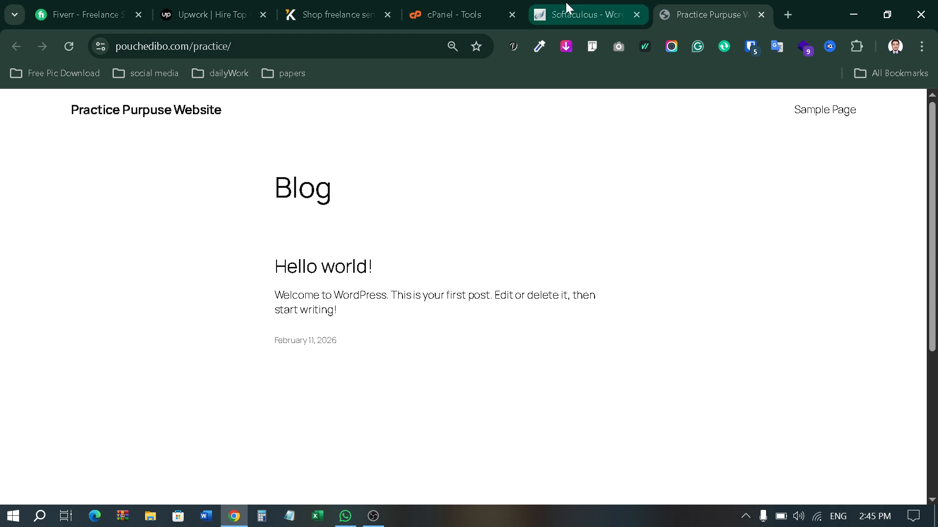
pyautogui.click(554, 6)
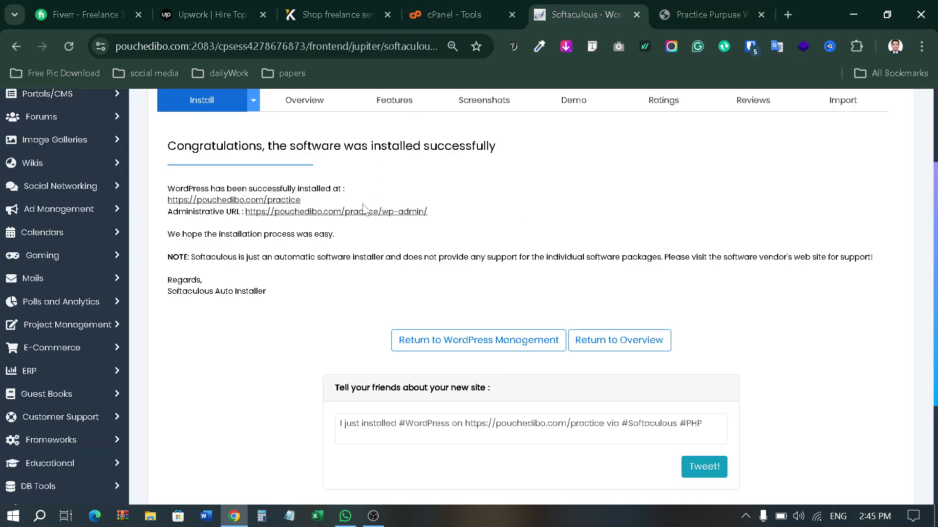
# Step: Open /practice/wp-admin in a new tab, look over the Dashboard menus, return to Softaculous
pyautogui.middleClick(406, 214)
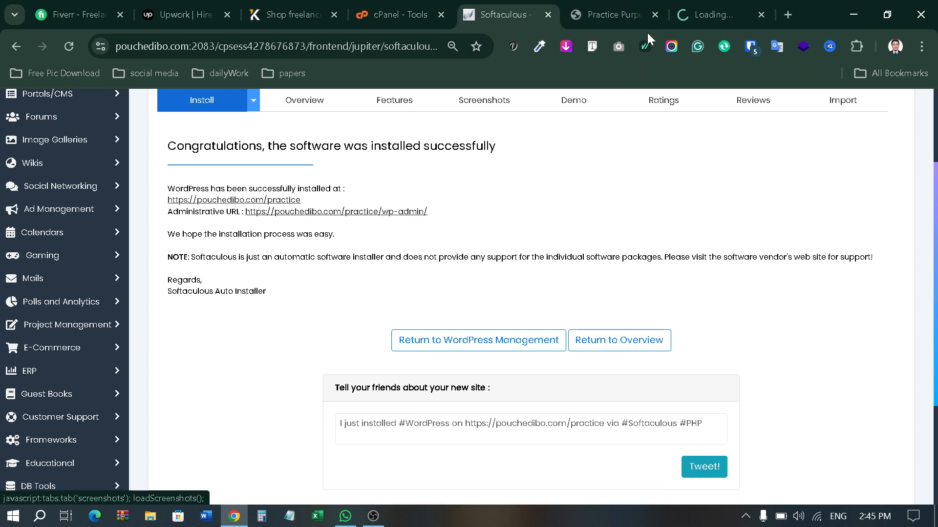
pyautogui.click(704, 5)
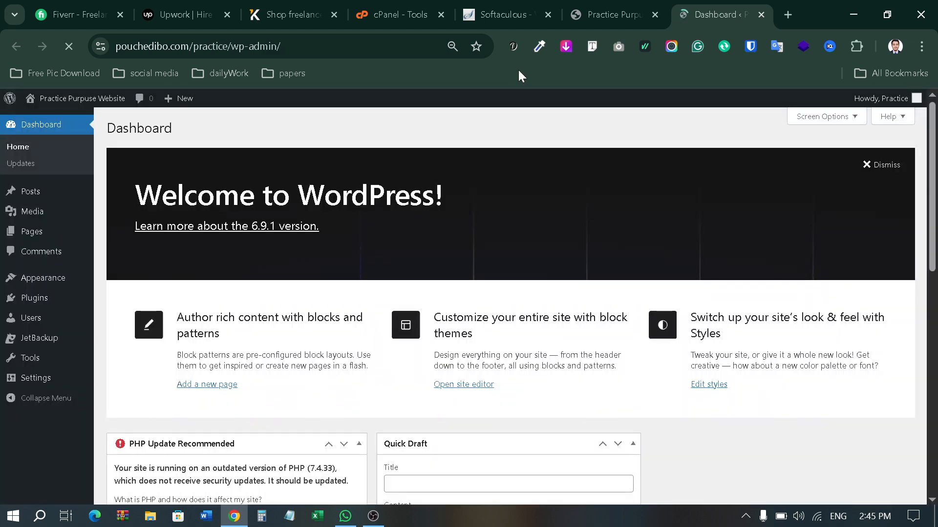
pyautogui.scroll(-2, 234, 272)
pyautogui.scroll(2, 232, 273)
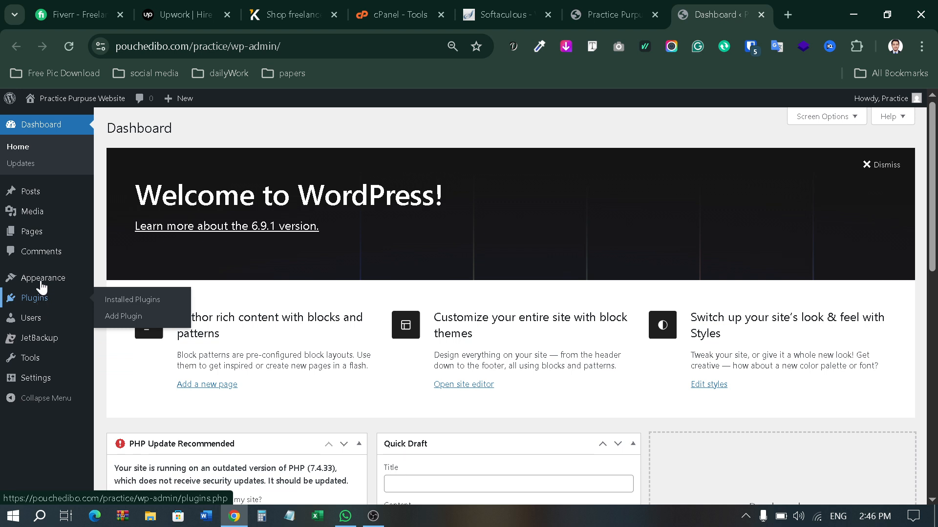
pyautogui.moveTo(38, 200)
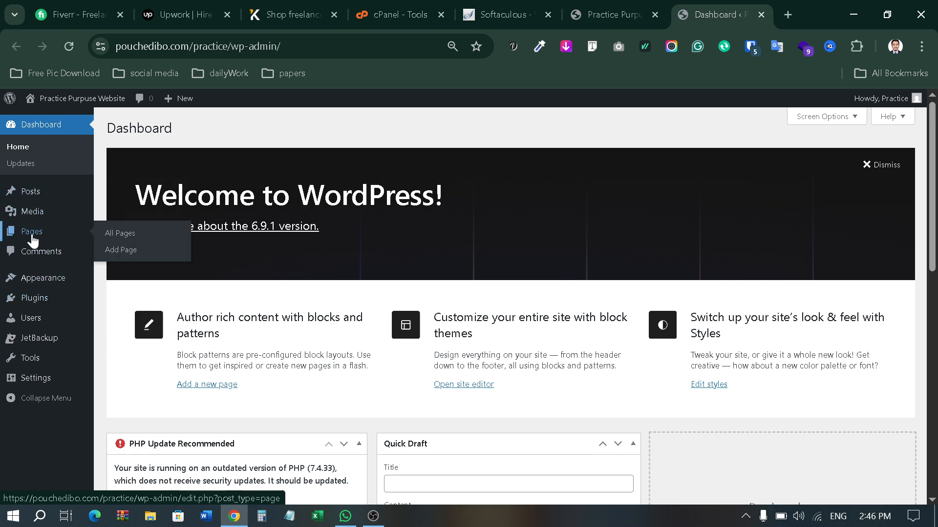
pyautogui.moveTo(42, 284)
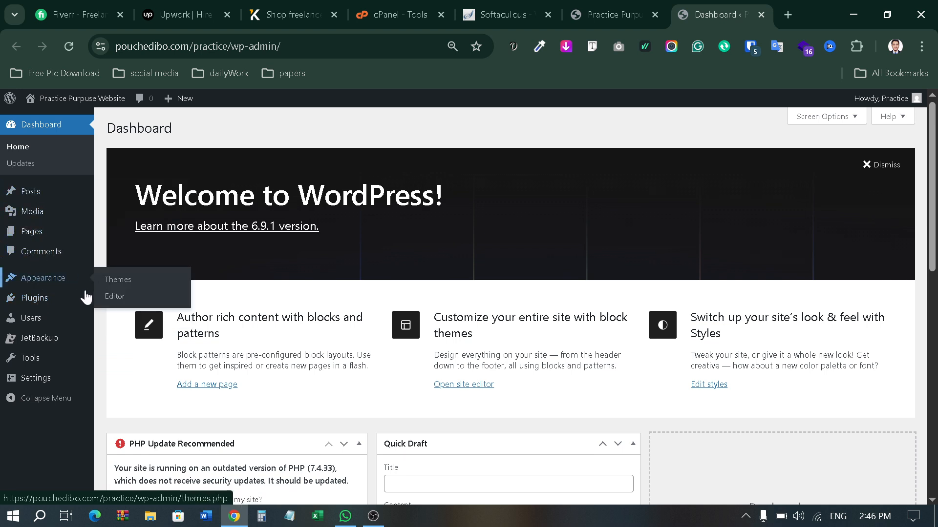
pyautogui.moveTo(56, 299)
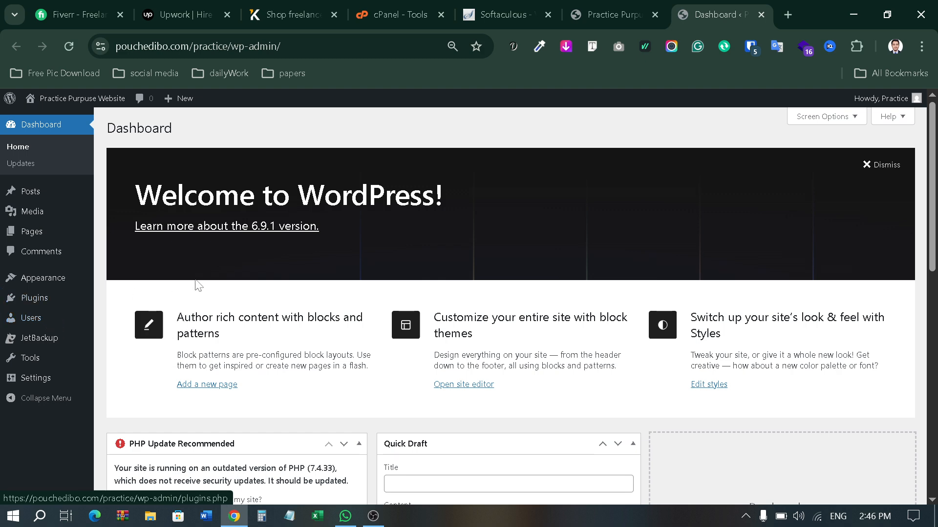
pyautogui.scroll(-1, 180, 293)
pyautogui.scroll(-7, 295, 309)
pyautogui.scroll(8, 295, 309)
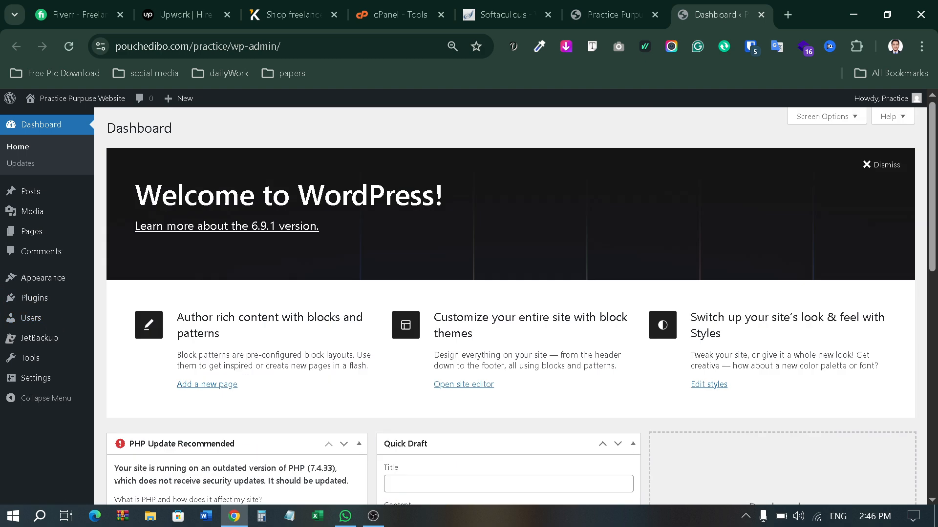
pyautogui.click(491, 2)
pyautogui.scroll(3, 549, 237)
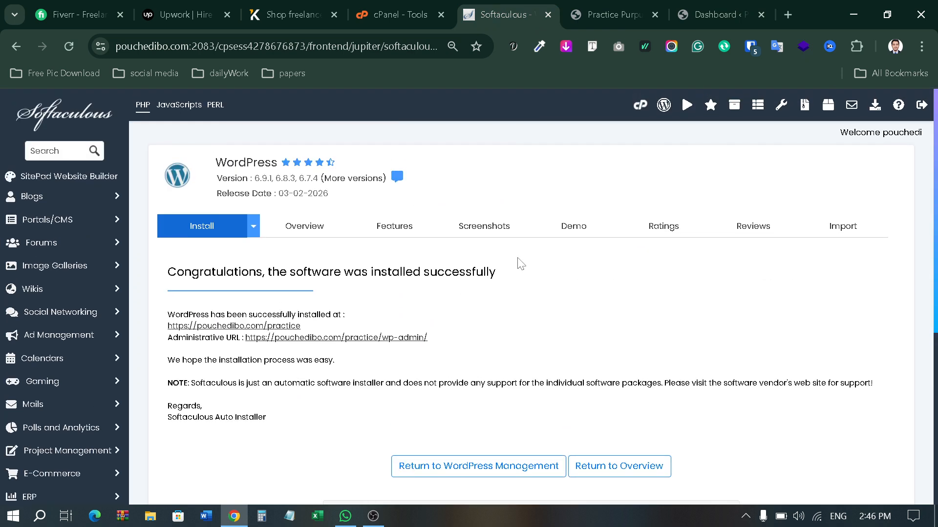
# Step: Close the old Dashboard tab and load pouchedibo.com/practice/wp-admin in the site tab
pyautogui.moveTo(167, 325); pyautogui.dragTo(263, 326)
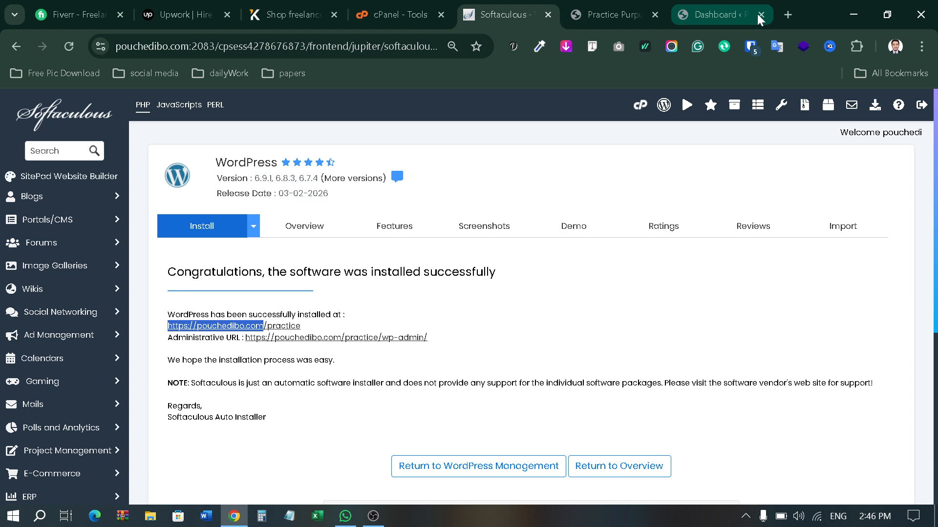
pyautogui.middleClick(737, 5)
pyautogui.click(689, 11)
pyautogui.click(303, 46)
pyautogui.click(275, 46)
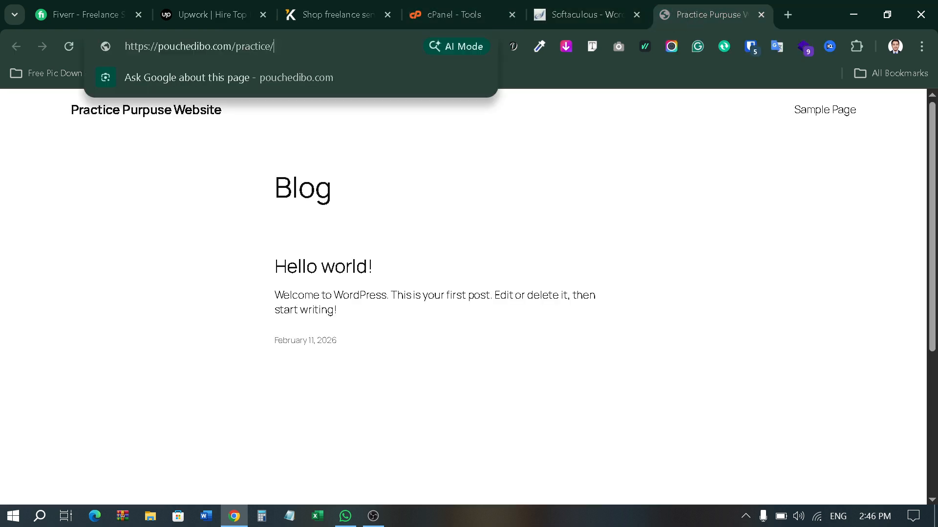
pyautogui.write('/w')
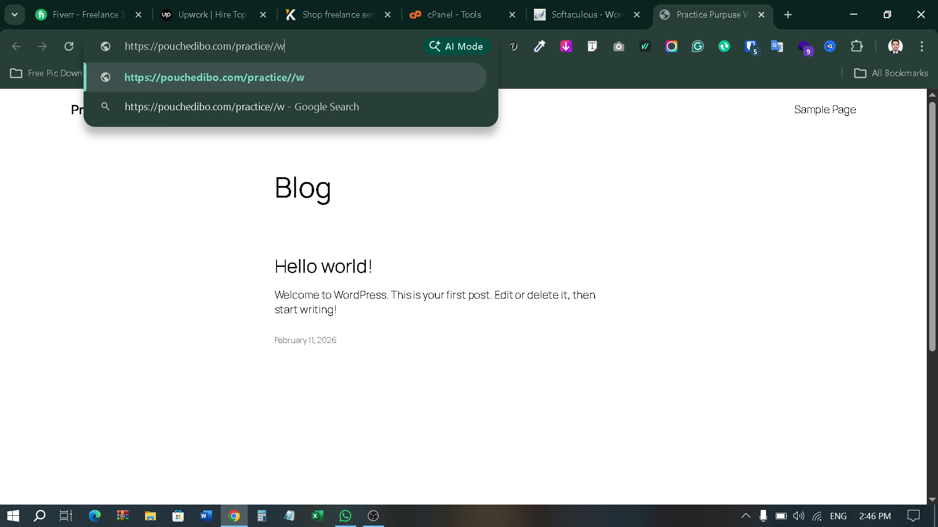
pyautogui.write('p-ad')
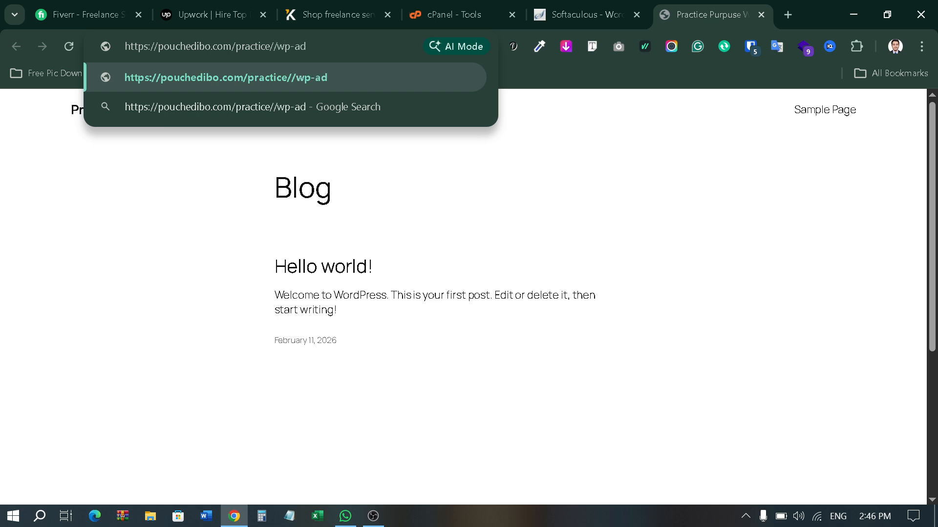
pyautogui.write('min')
pyautogui.press('Return')
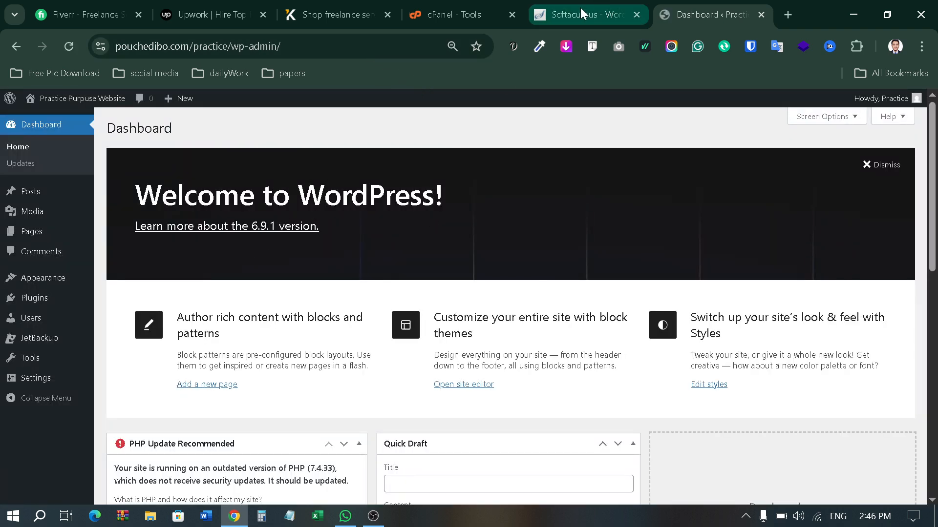
# Step: Return to the Softaculous install-success page and log out of cPanel
pyautogui.click(435, 14)
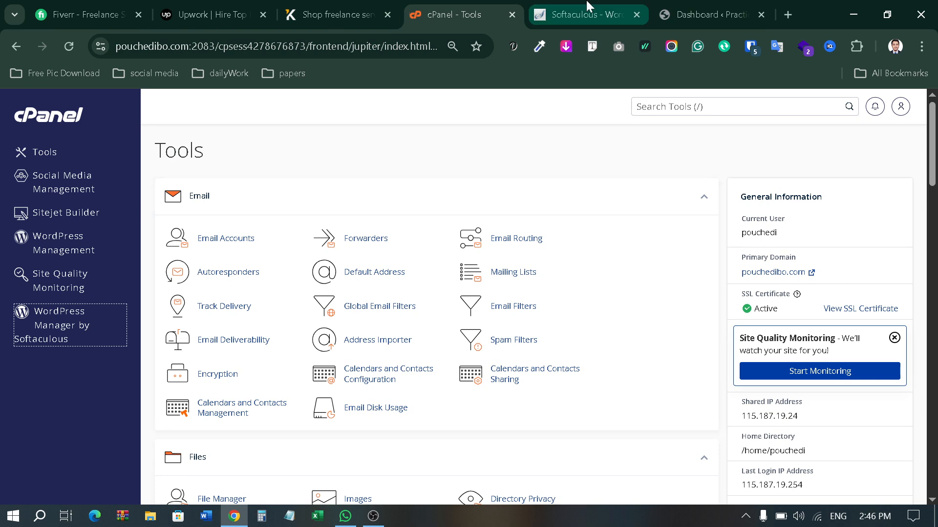
pyautogui.click(581, 14)
pyautogui.scroll(-2, 448, 332)
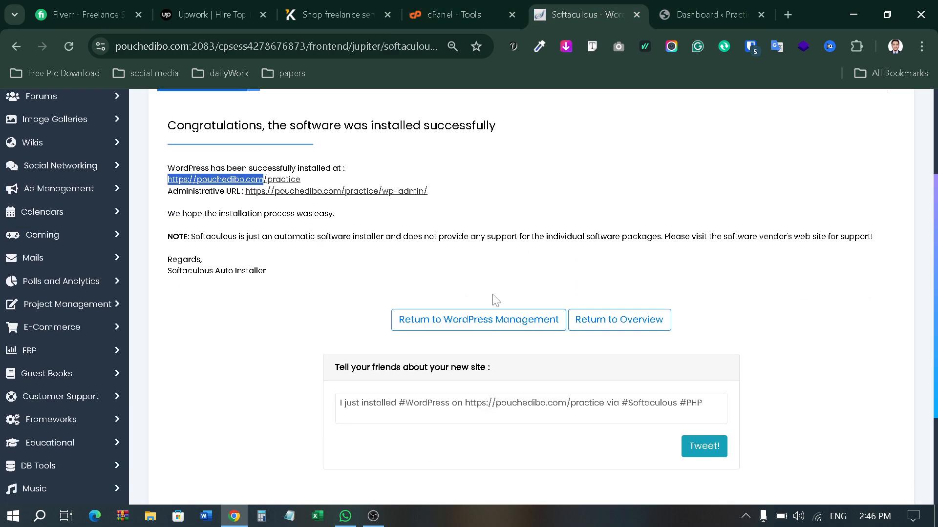
pyautogui.scroll(2, 354, 239)
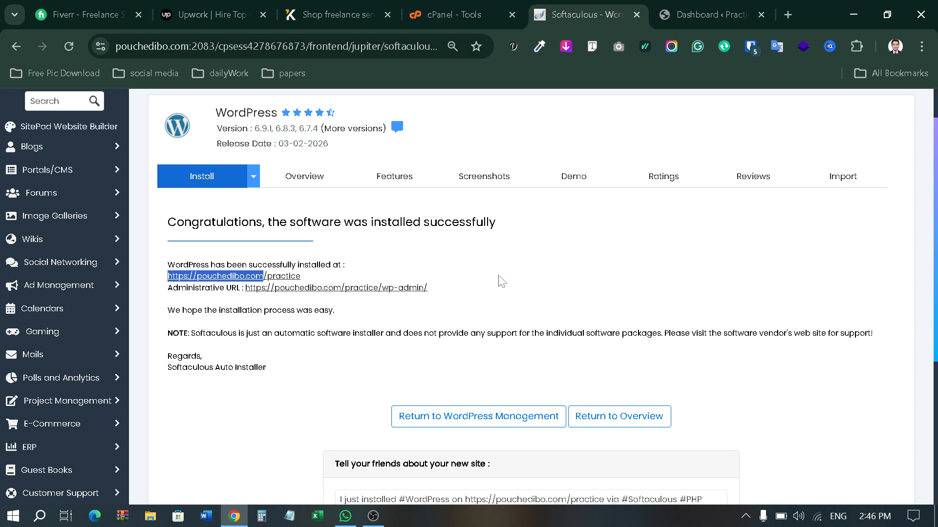
pyautogui.scroll(1, 498, 292)
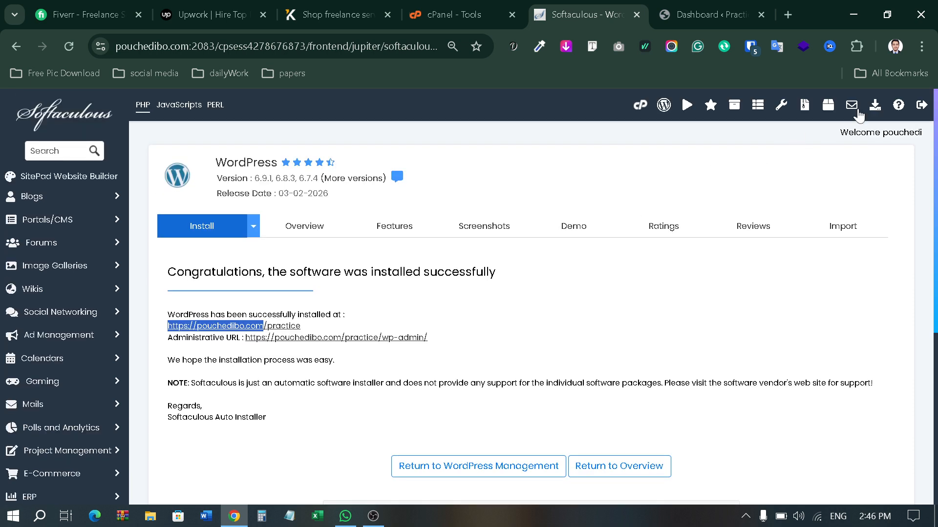
pyautogui.click(918, 110)
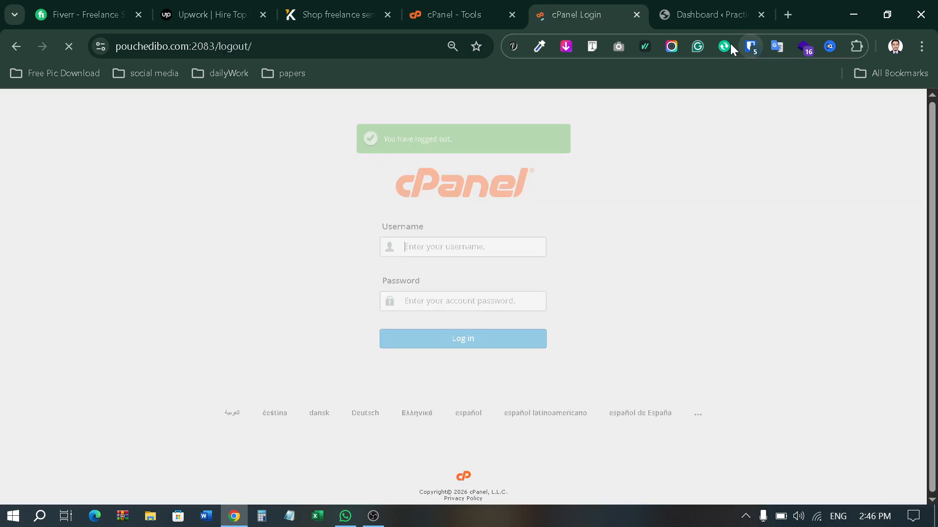
# Step: Log out of the WordPress admin from the Howdy account menu
pyautogui.click(702, 8)
pyautogui.moveTo(904, 98)
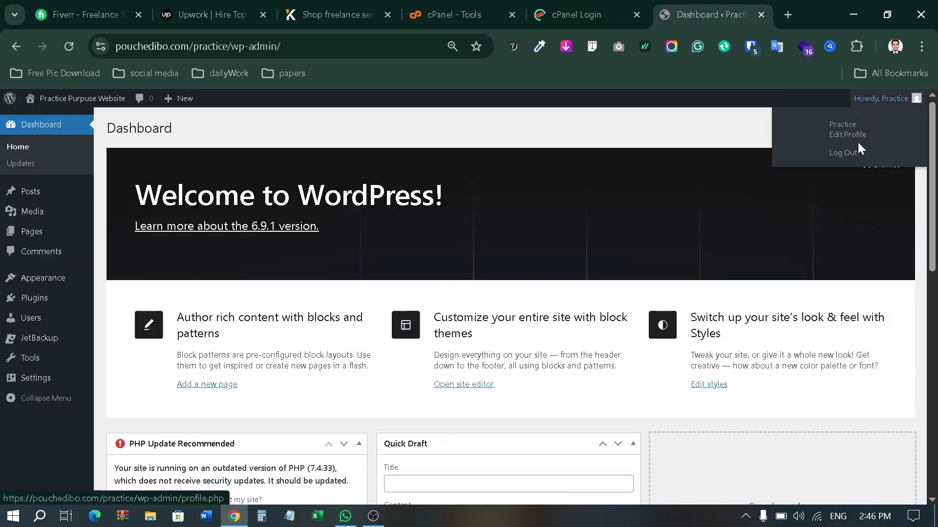
pyautogui.click(841, 154)
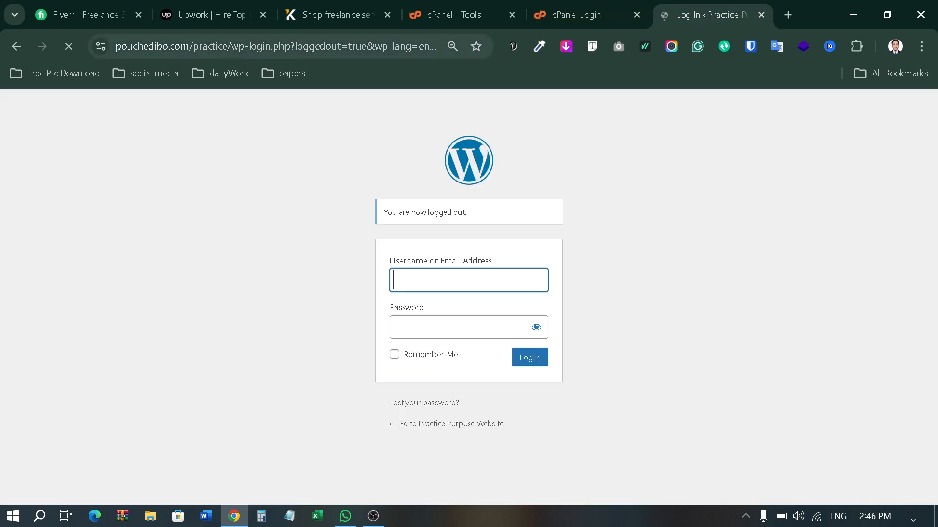
# Step: Load the login page at pouchedibo.com/practice/wp-admin
pyautogui.moveTo(194, 47); pyautogui.dragTo(441, 48)
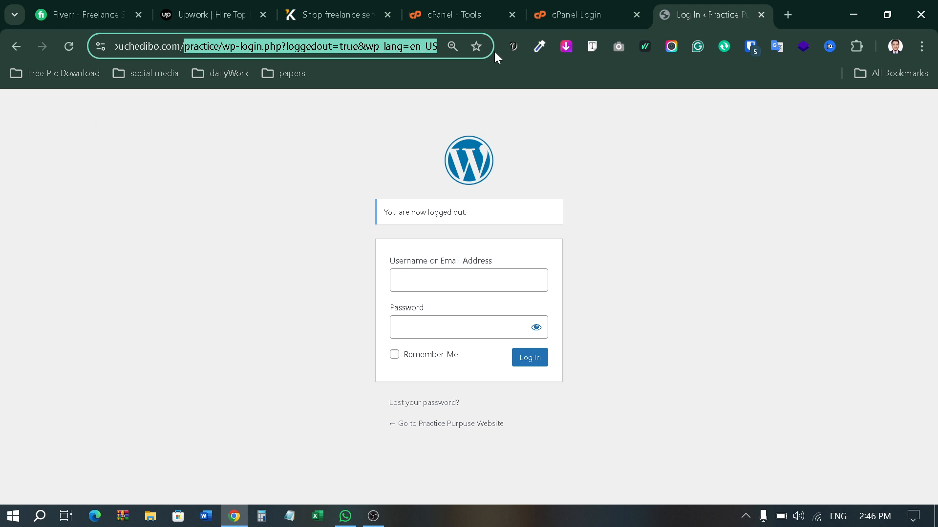
pyautogui.press('BackSpace')
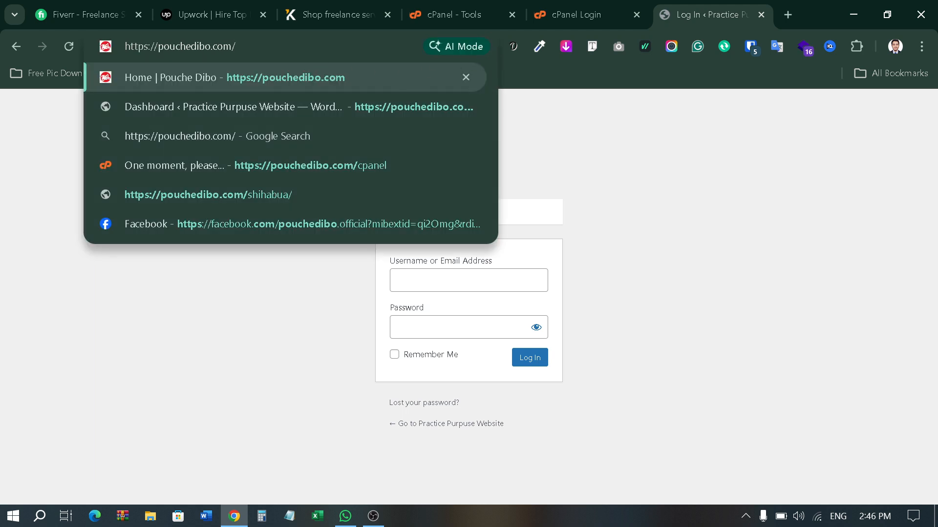
pyautogui.write('practice//wp-admin')
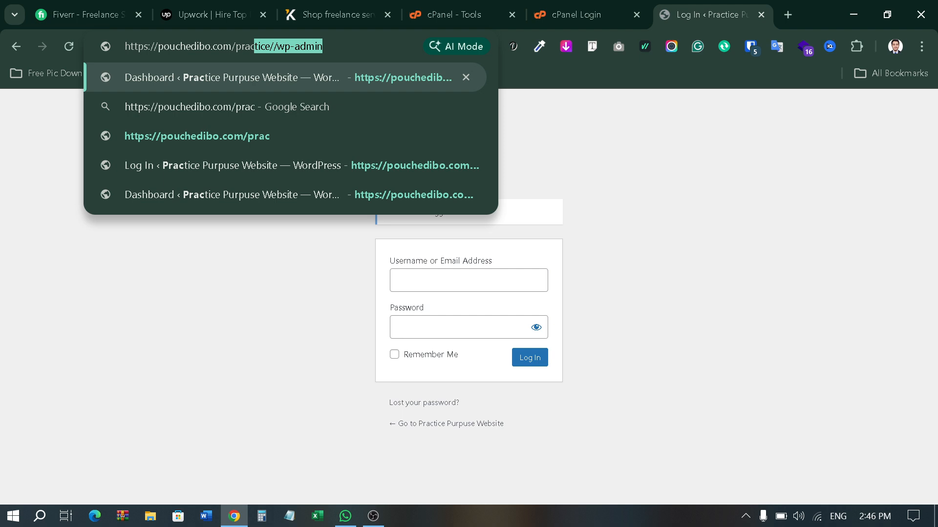
pyautogui.click(277, 46)
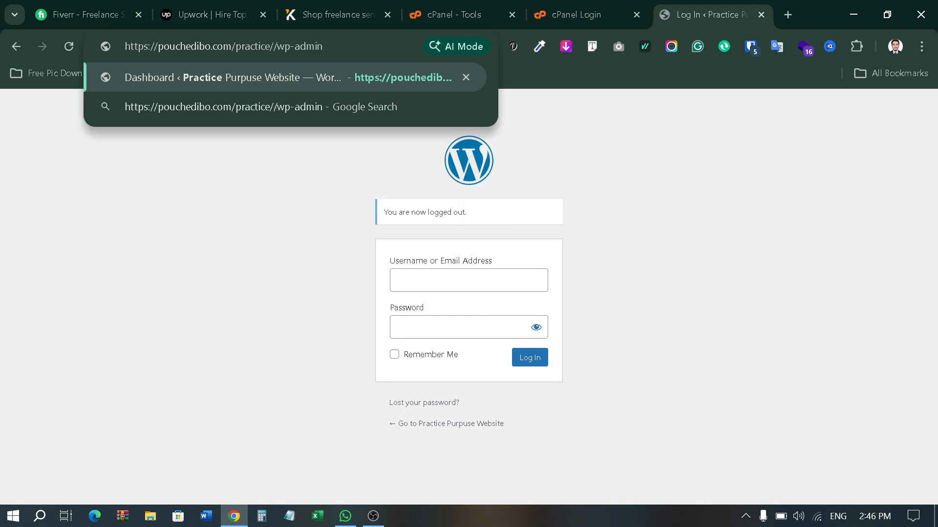
pyautogui.press('BackSpace')
pyautogui.click(350, 76)
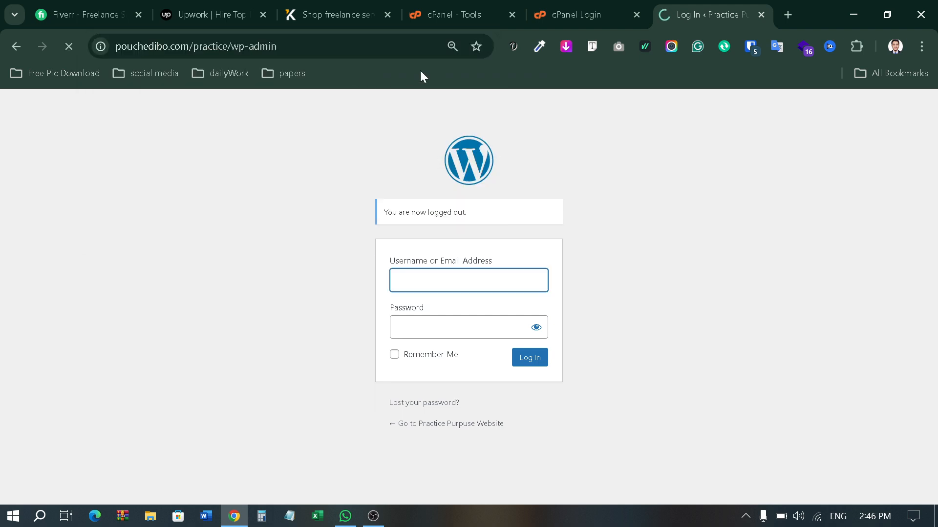
# Step: Sign in with the admin username and password, reaching the Dashboard
pyautogui.click(420, 241)
pyautogui.click(415, 290)
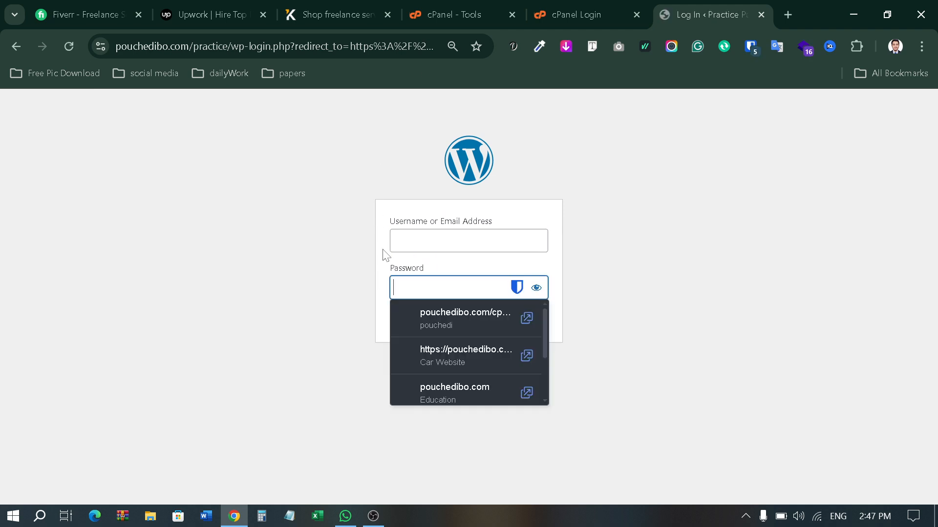
pyautogui.hotkey('shift', 'Tab')
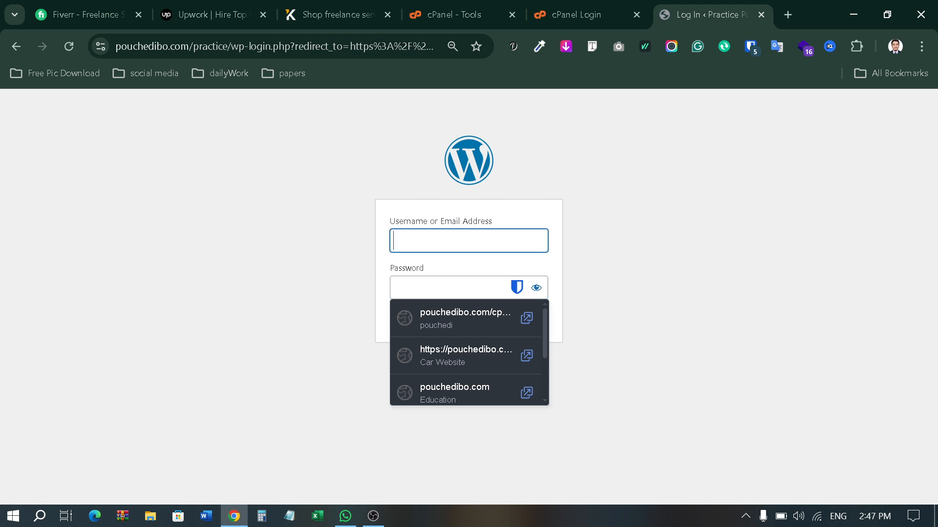
pyautogui.click(342, 276)
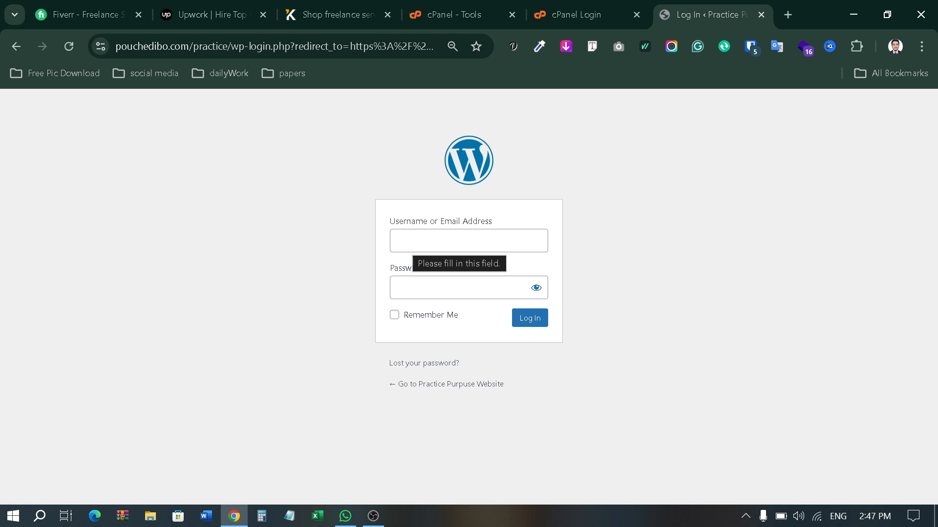
pyautogui.click(411, 241)
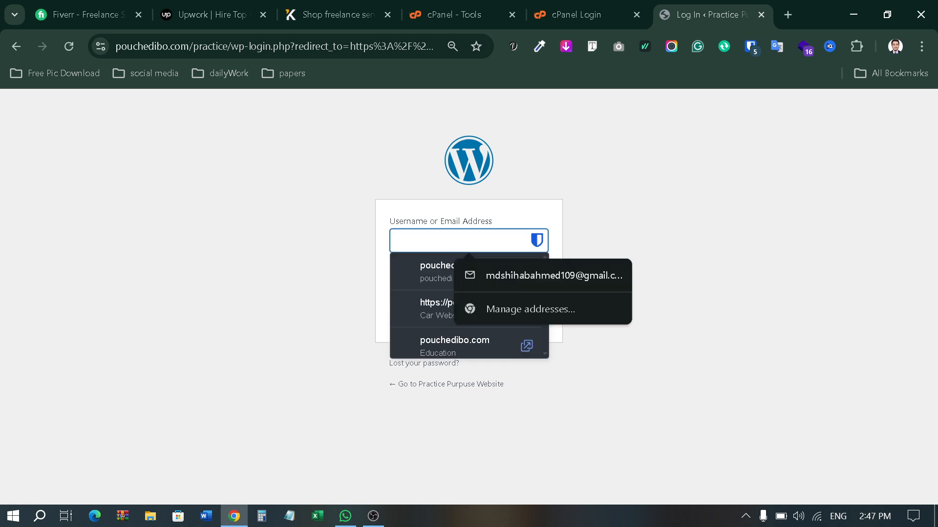
pyautogui.write('Pr')
pyautogui.write('actice')
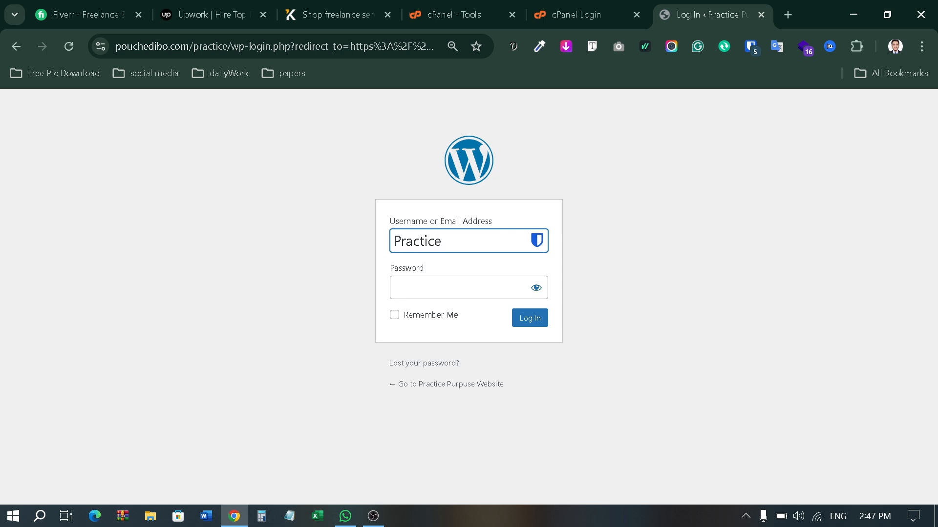
pyautogui.press('Tab')
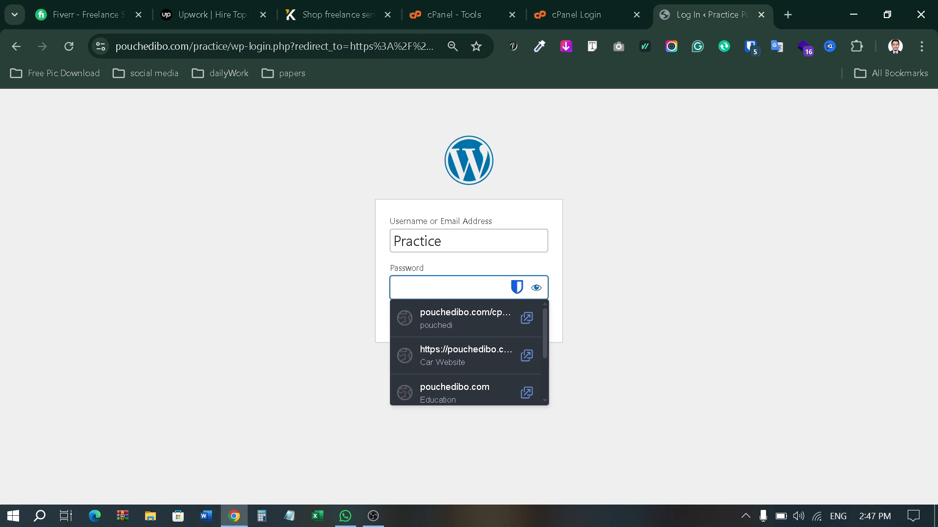
pyautogui.write('********')
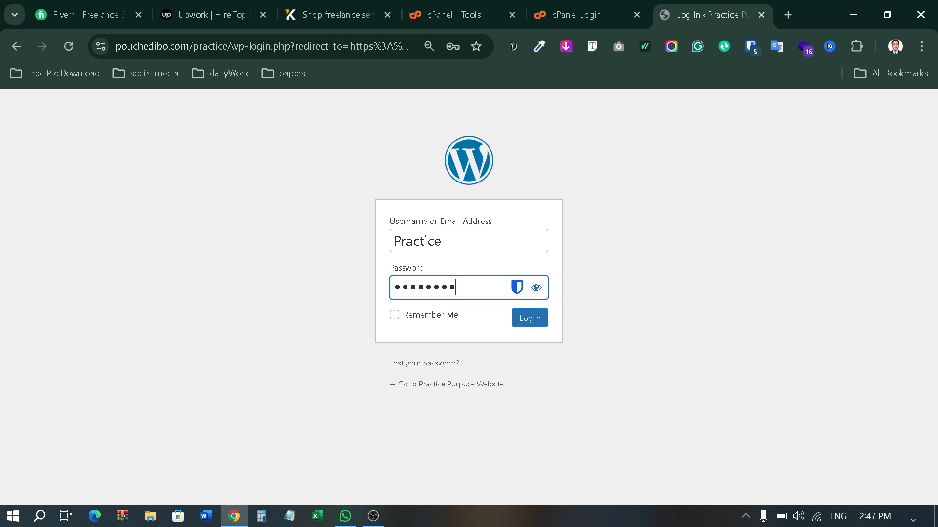
pyautogui.write('****')
pyautogui.click(536, 289)
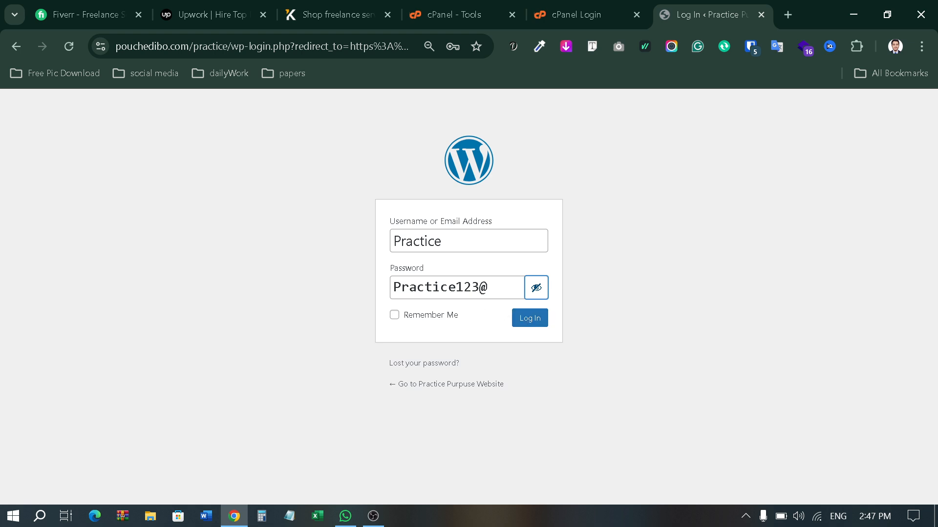
pyautogui.click(530, 321)
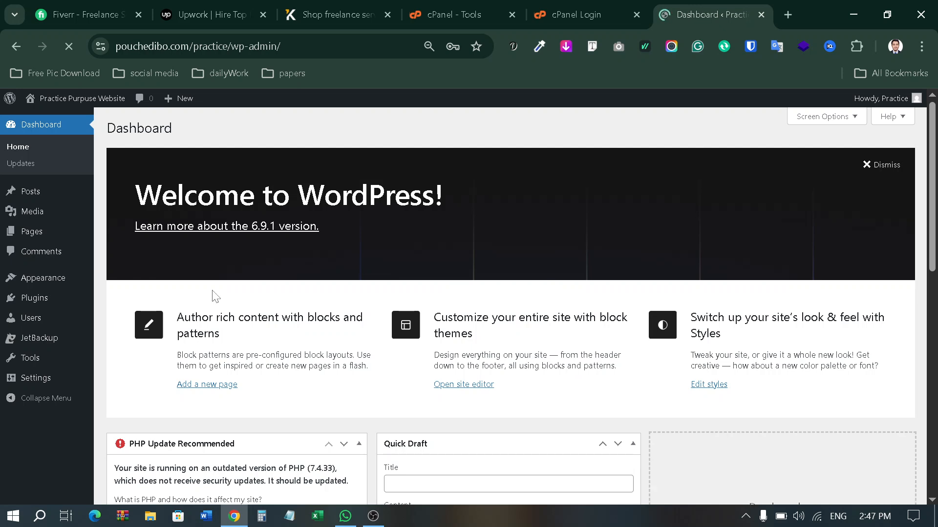
pyautogui.scroll(-2, 215, 296)
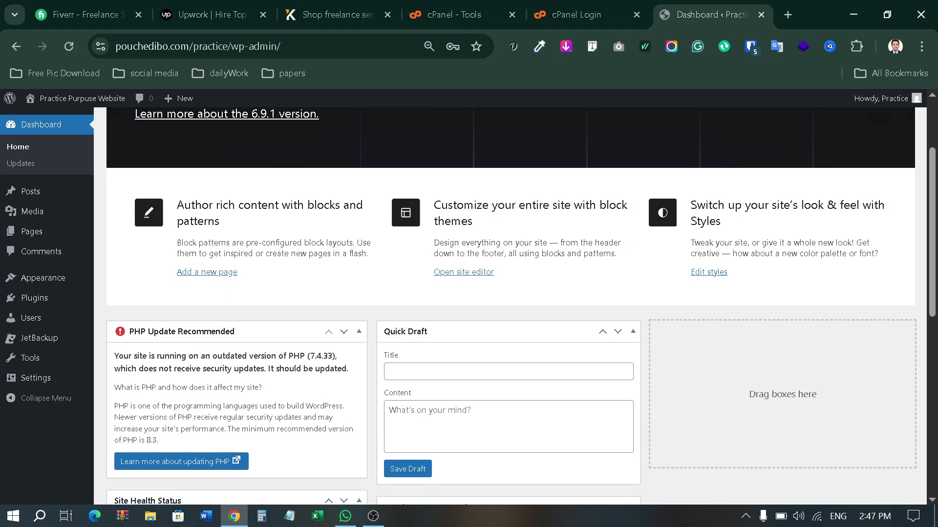
pyautogui.scroll(2, 392, 221)
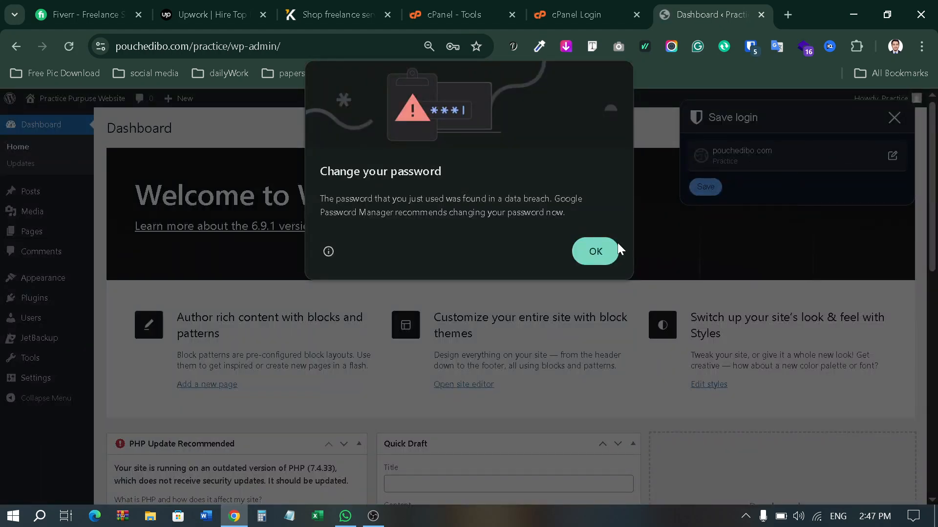
pyautogui.click(590, 251)
pyautogui.click(894, 118)
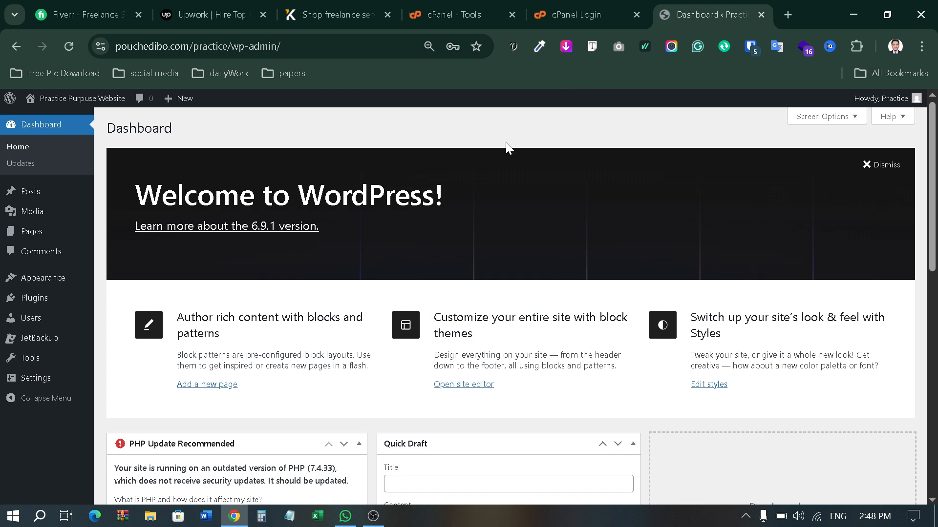
pyautogui.scroll(-1, 370, 402)
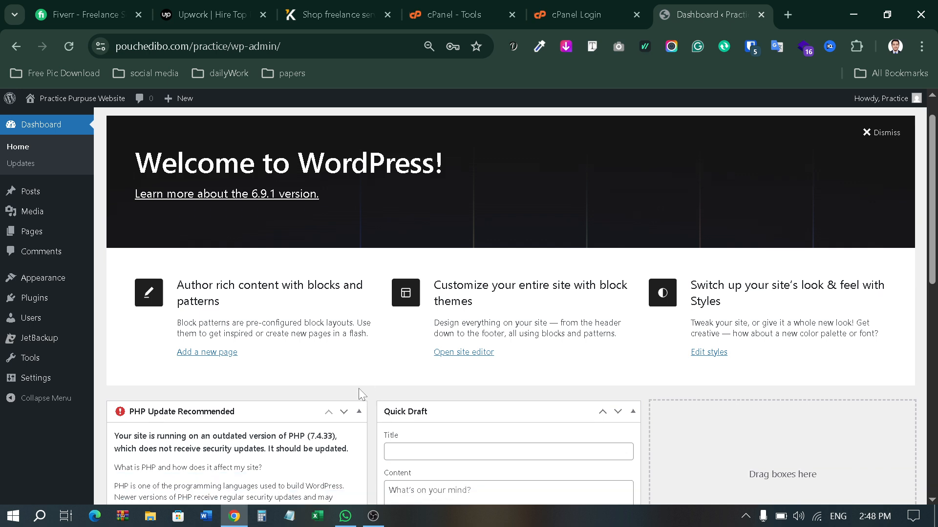